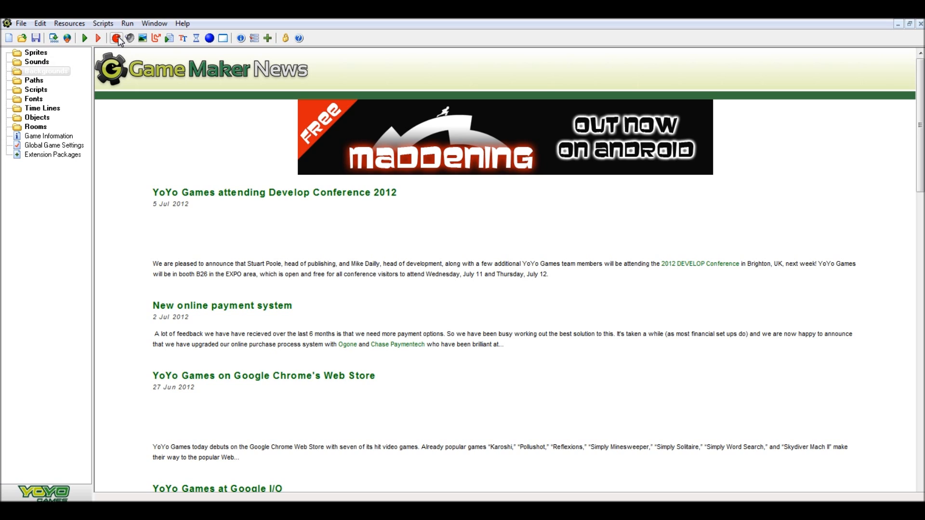
# Step: Create a new sprite resource and name it spr_player
pyautogui.click(116, 39)
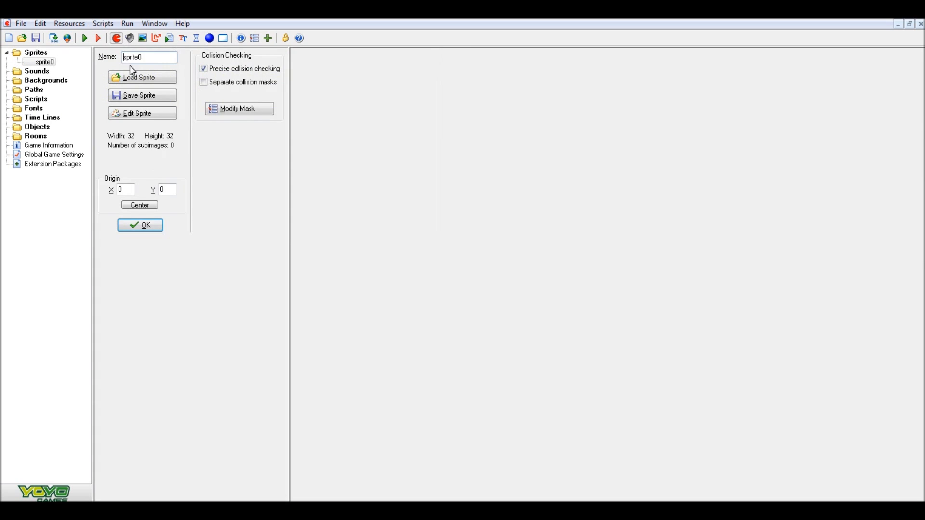
pyautogui.write('spr_s')
pyautogui.press('BackSpace')
pyautogui.write('player')
pyautogui.moveTo(133, 59); pyautogui.dragTo(122, 59)
pyautogui.click(132, 59)
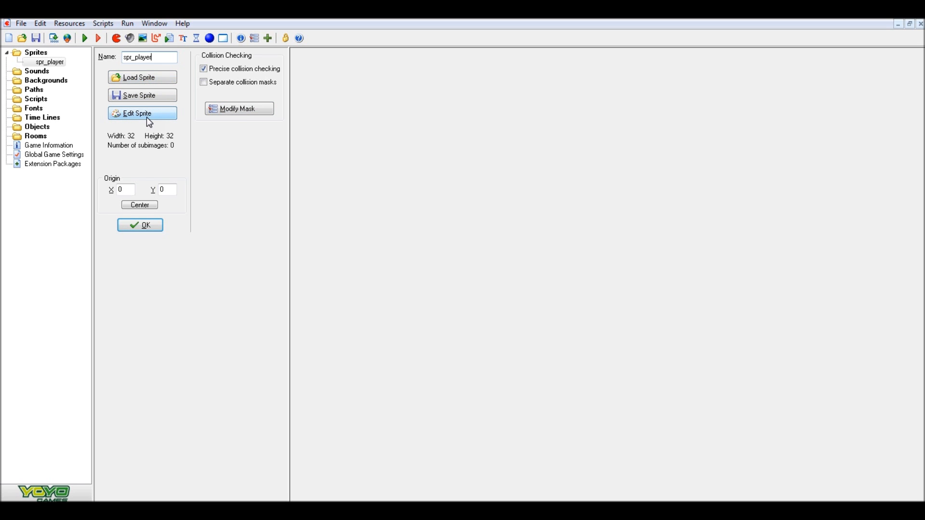
# Step: Browse the Space and Boardgame sprite folders for an image to load into the sprite
pyautogui.click(144, 80)
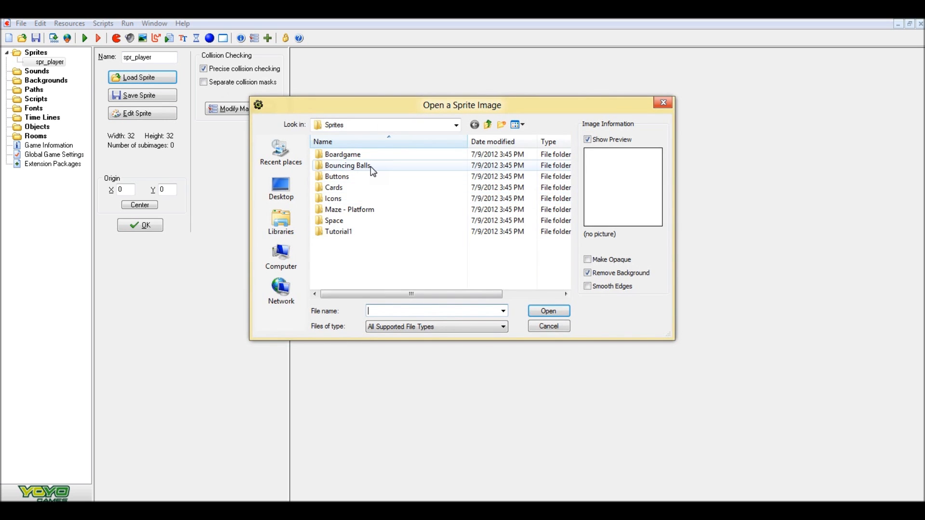
pyautogui.doubleClick(366, 220)
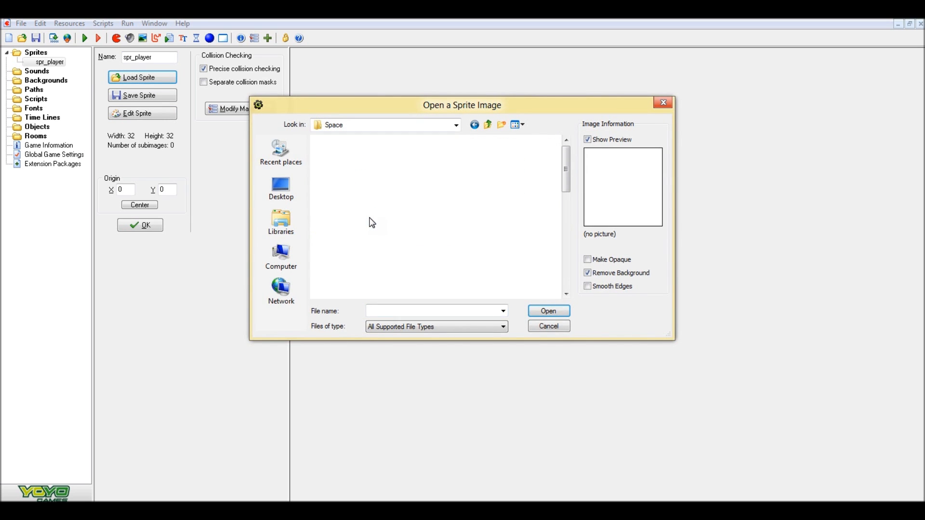
pyautogui.moveTo(565, 175); pyautogui.dragTo(559, 213)
pyautogui.click(383, 126)
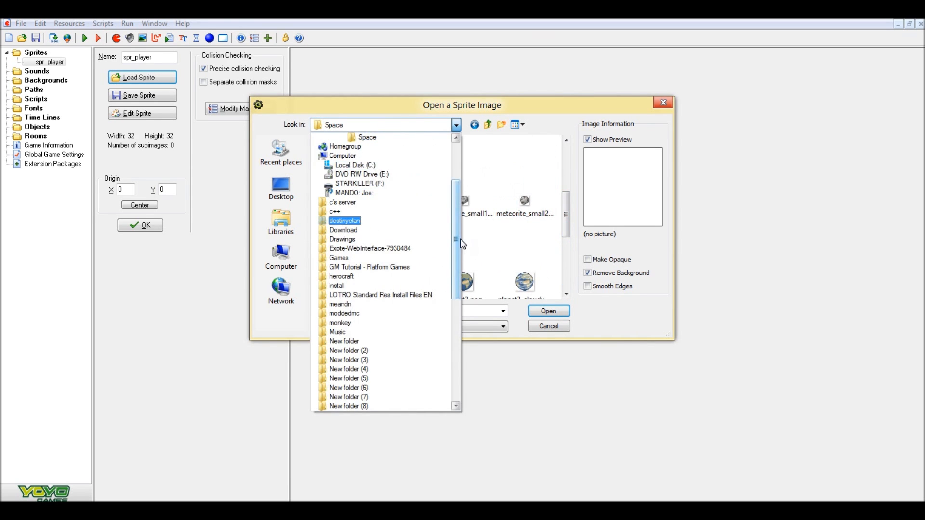
pyautogui.scroll(2, 458, 217)
pyautogui.click(362, 175)
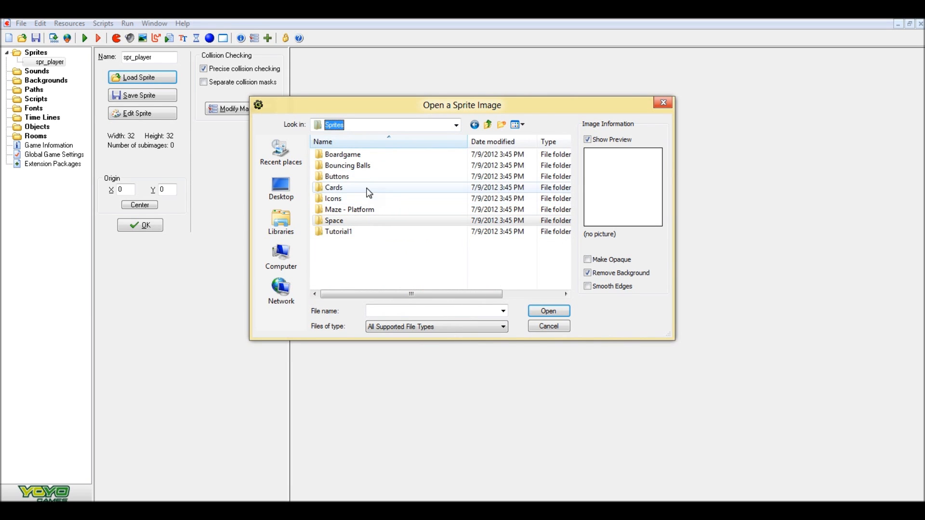
pyautogui.click(365, 156)
pyautogui.doubleClick(364, 156)
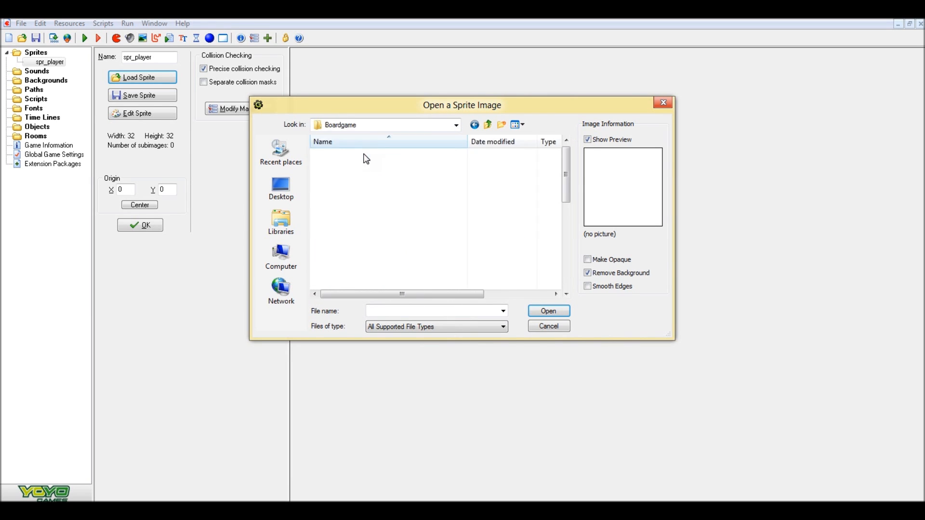
pyautogui.click(439, 126)
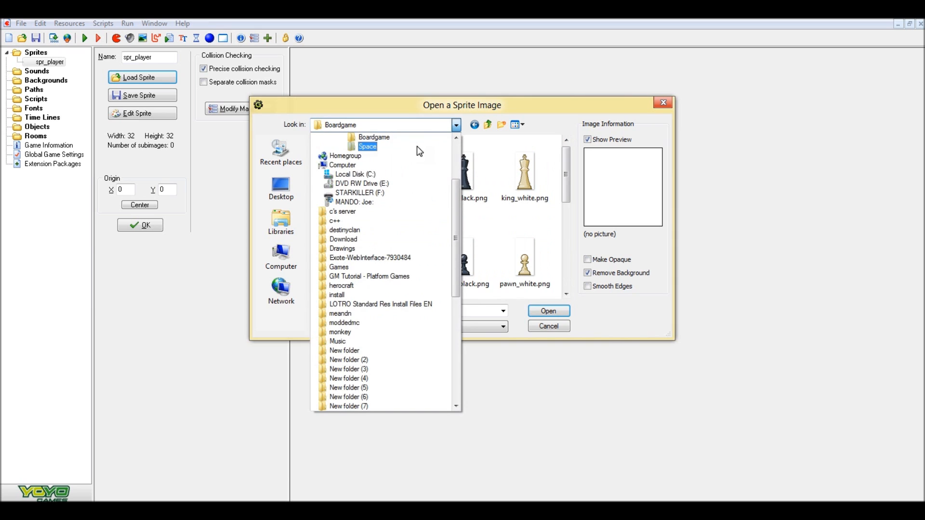
pyautogui.moveTo(456, 207); pyautogui.dragTo(457, 187)
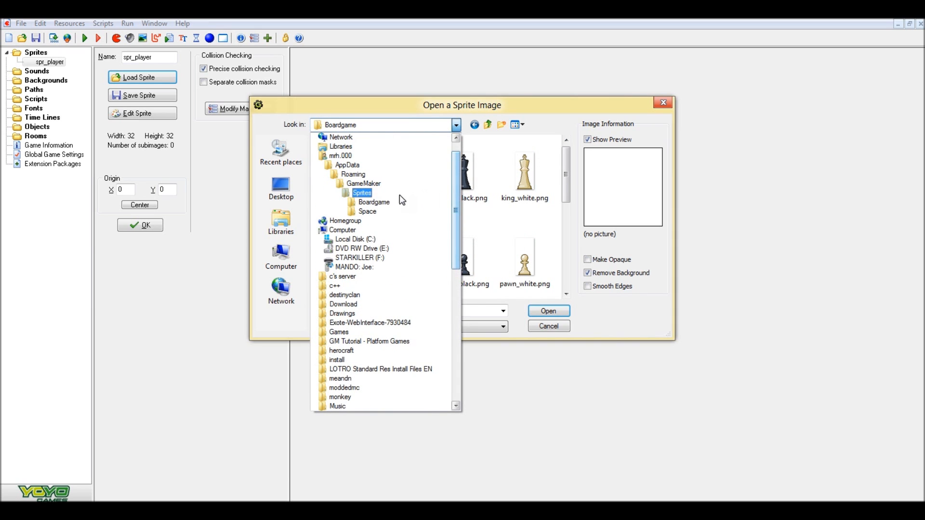
pyautogui.click(369, 193)
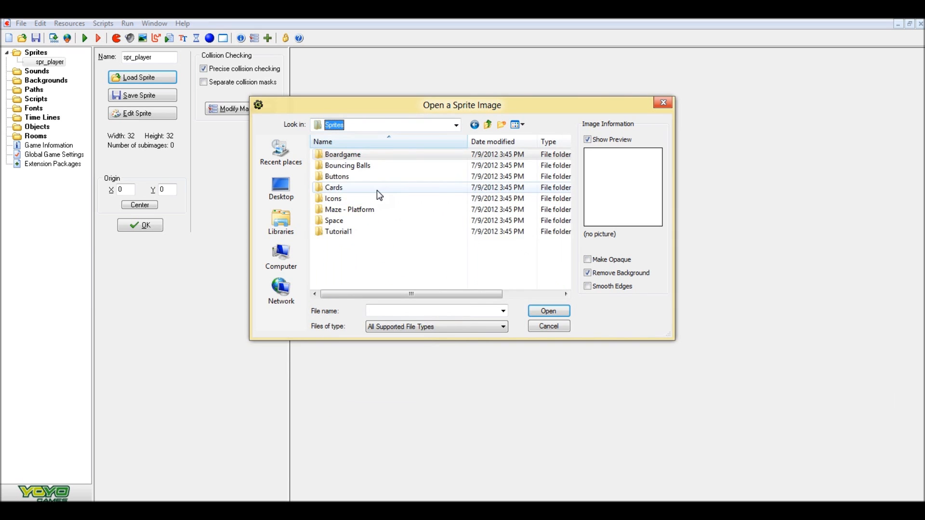
# Step: Load ball_blue.png from the Bouncing Balls folder as the sprite's image
pyautogui.doubleClick(386, 166)
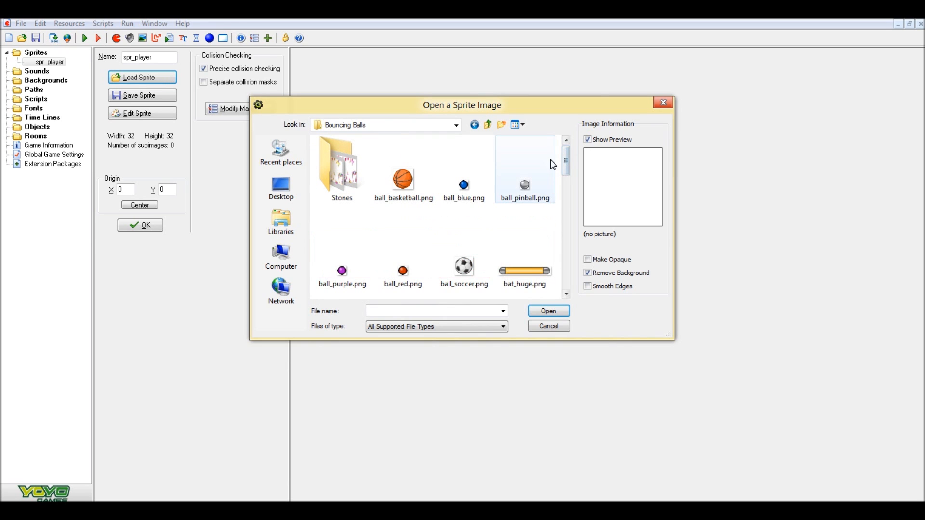
pyautogui.moveTo(565, 166)
pyautogui.mouseDown()
pyautogui.moveTo(567, 186)
pyautogui.moveTo(566, 172)
pyautogui.mouseUp()
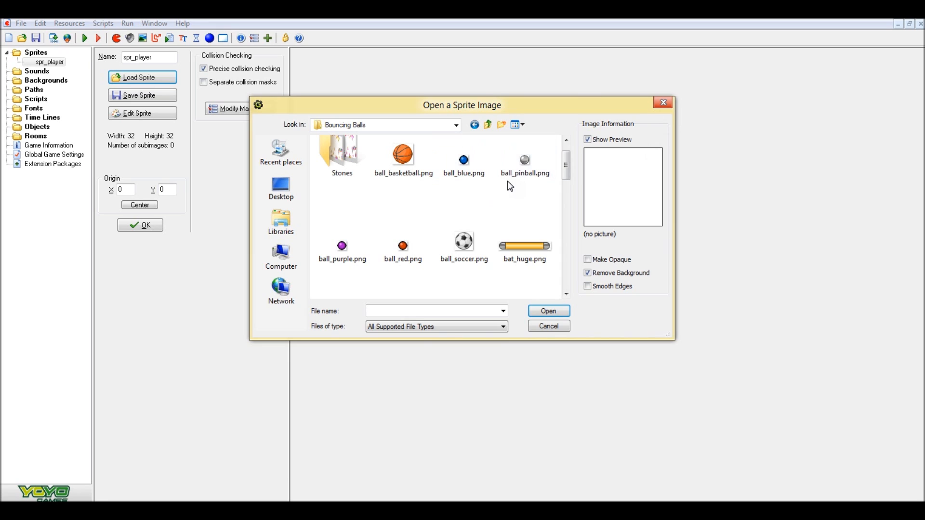
pyautogui.click(460, 163)
pyautogui.click(539, 311)
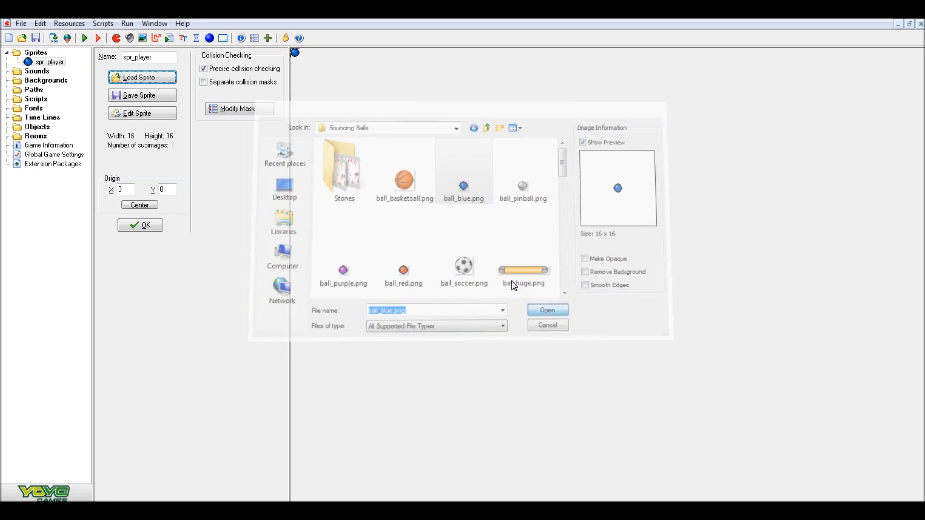
# Step: Rename the ball sprite to spr_ball and accept its properties
pyautogui.click(164, 58)
pyautogui.moveTo(152, 59); pyautogui.dragTo(135, 67)
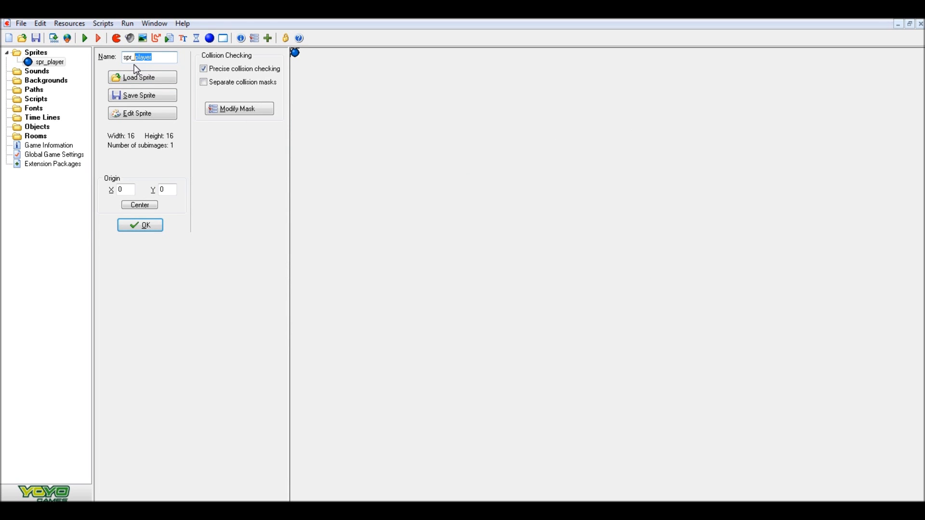
pyautogui.write('ball')
pyautogui.click(141, 225)
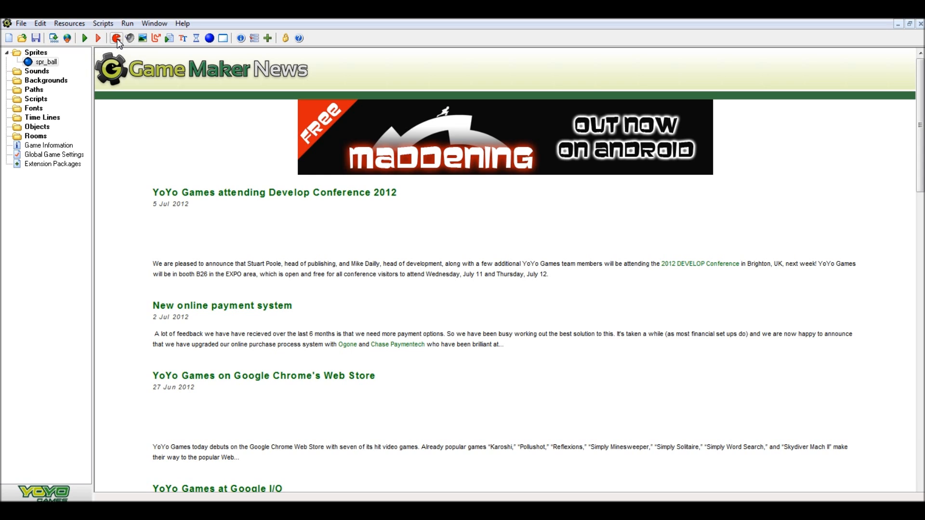
# Step: Create a second sprite resource and name it spr_wall
pyautogui.click(117, 41)
pyautogui.write('s')
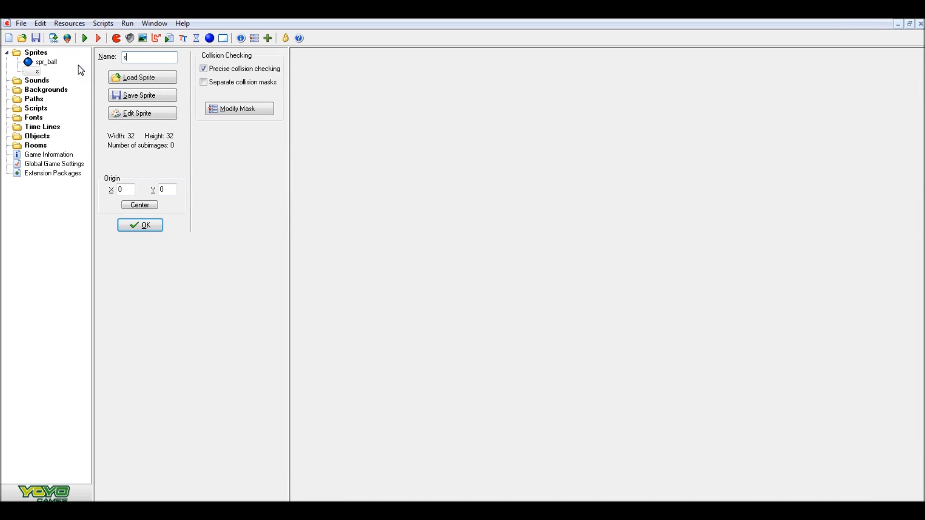
pyautogui.write('pr_wall')
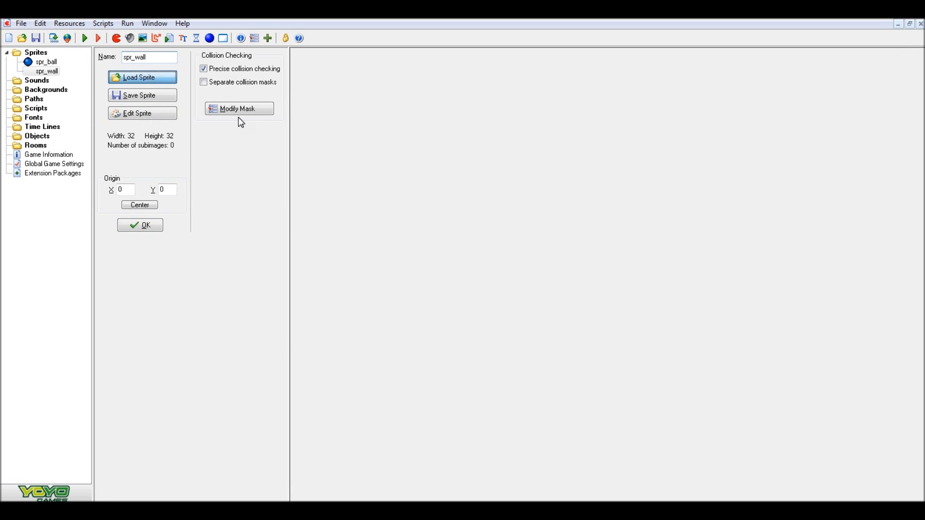
pyautogui.click(145, 78)
pyautogui.moveTo(561, 155); pyautogui.dragTo(545, 289)
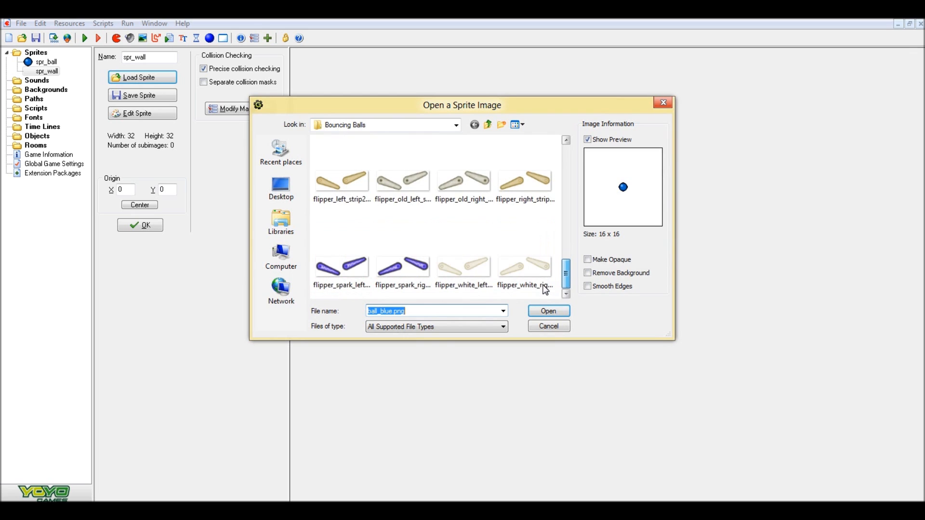
pyautogui.click(450, 123)
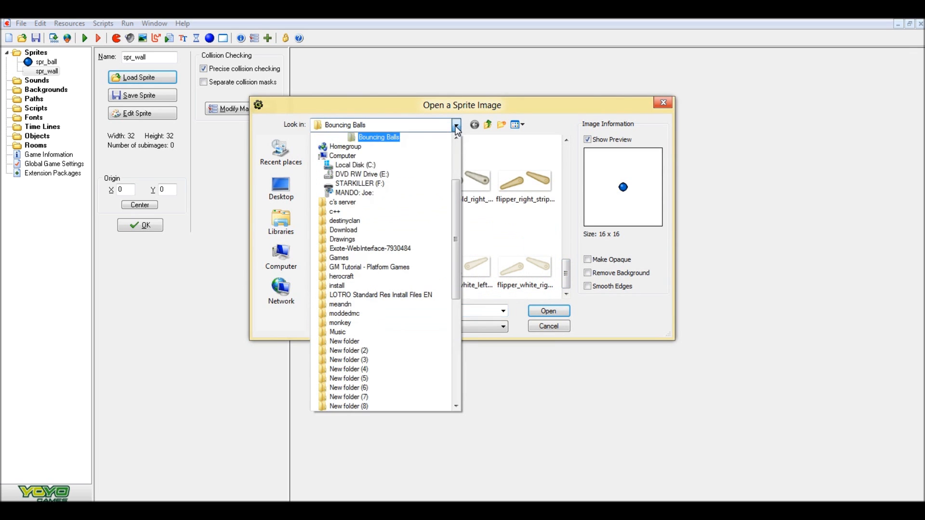
pyautogui.scroll(2, 403, 193)
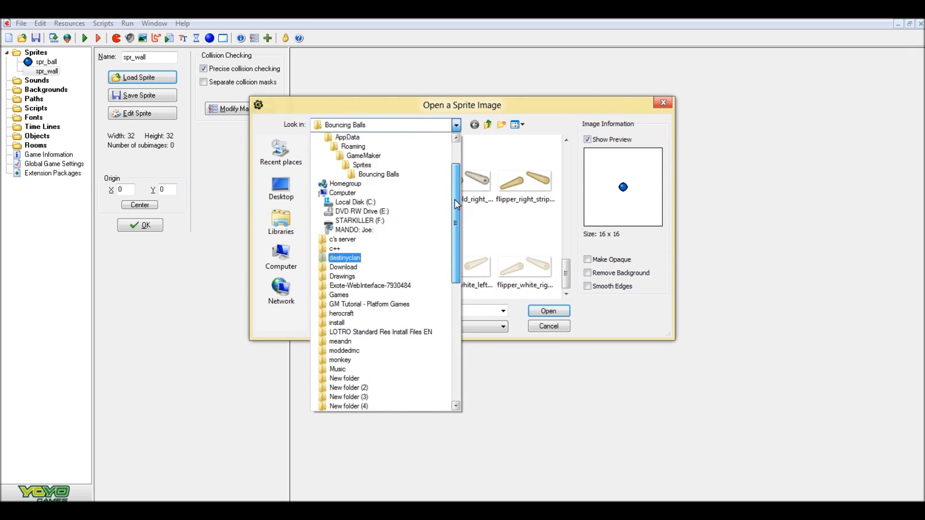
pyautogui.click(366, 174)
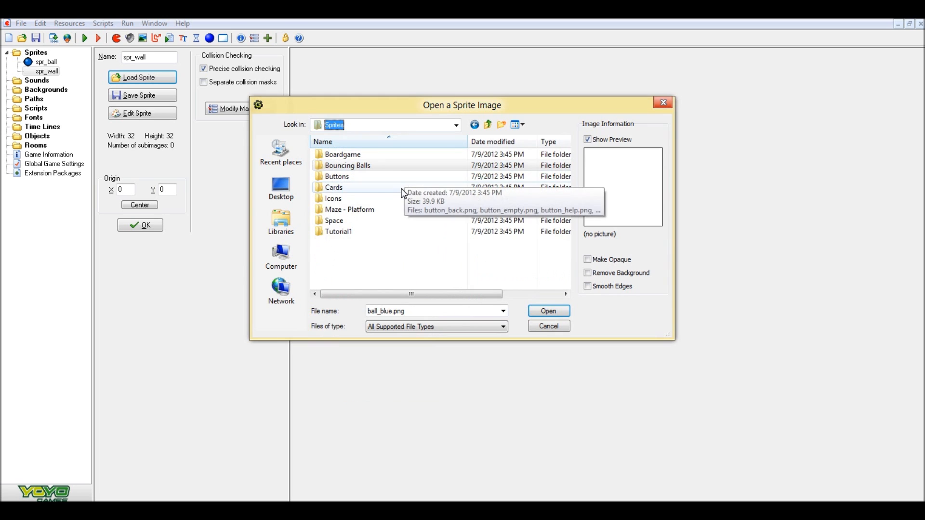
pyautogui.doubleClick(398, 209)
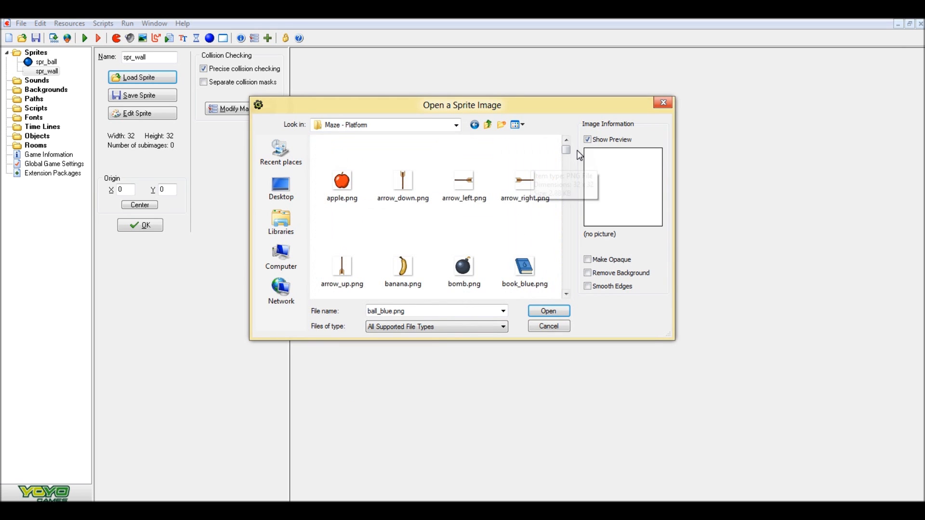
pyautogui.moveTo(565, 152); pyautogui.dragTo(558, 190)
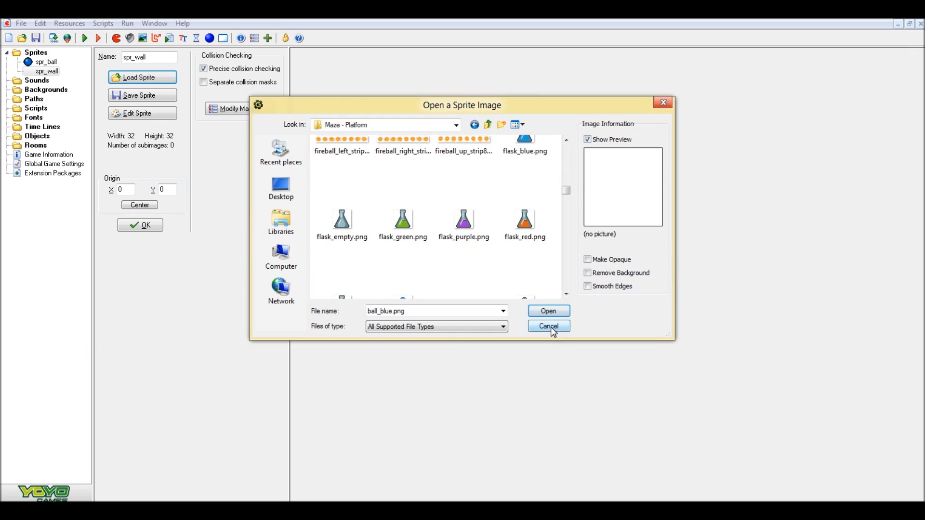
pyautogui.click(553, 328)
# Step: Create a blank 32 x 32 image for spr_wall in the Sprite Editor
pyautogui.click(153, 115)
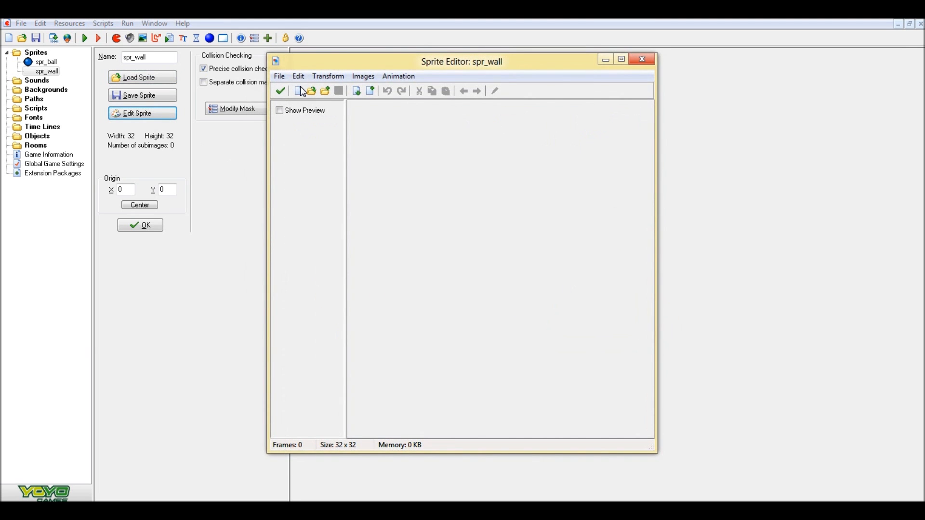
pyautogui.click(299, 90)
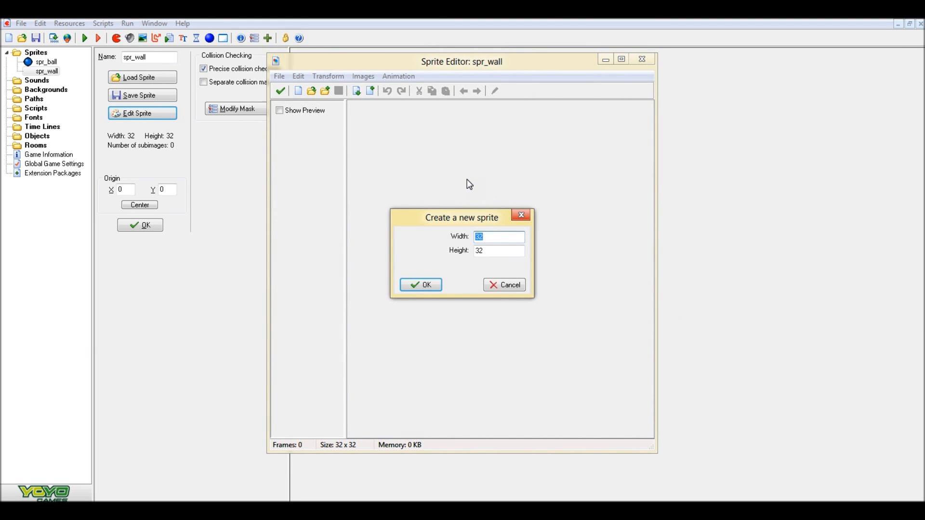
pyautogui.click(494, 237)
pyautogui.click(421, 285)
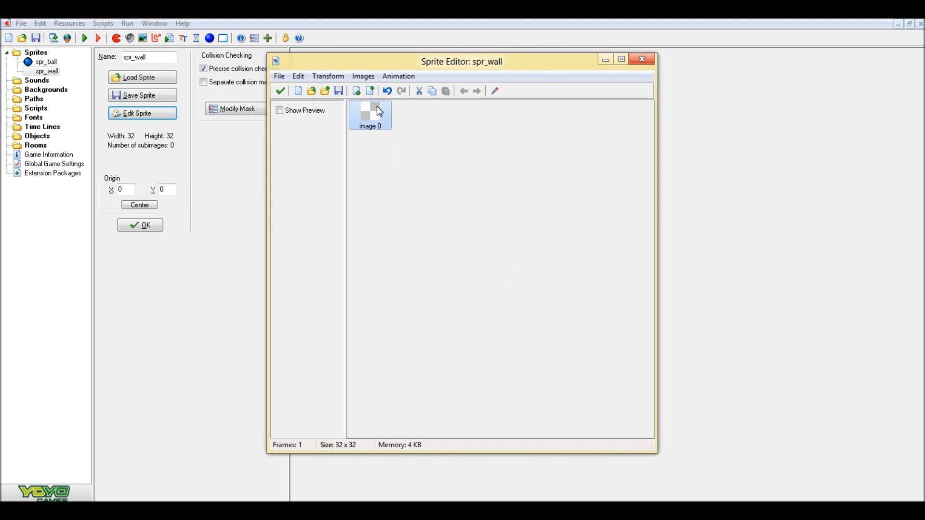
# Step: Draw a rounded rectangle with a black outline and grey fill across the whole canvas of the wall's blank image
pyautogui.doubleClick(378, 109)
pyautogui.moveTo(349, 93)
pyautogui.mouseDown()
pyautogui.moveTo(363, 94)
pyautogui.moveTo(351, 92)
pyautogui.mouseUp()
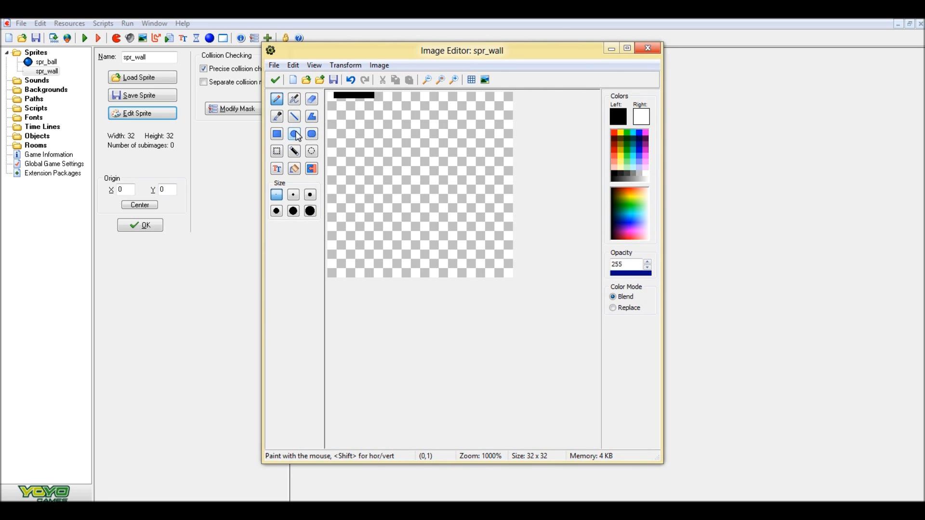
pyautogui.click(311, 136)
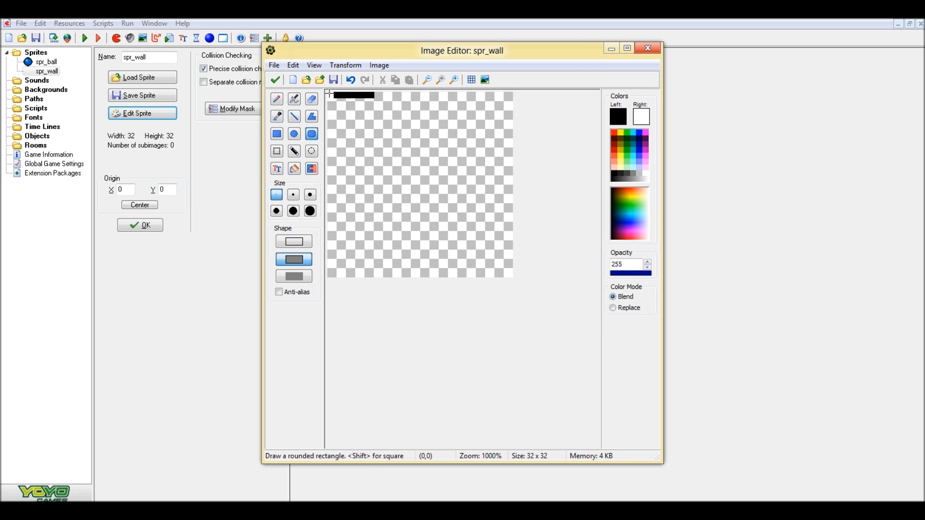
pyautogui.rightClick(638, 174)
pyautogui.click(300, 241)
pyautogui.click(303, 259)
pyautogui.moveTo(333, 99); pyautogui.dragTo(511, 274)
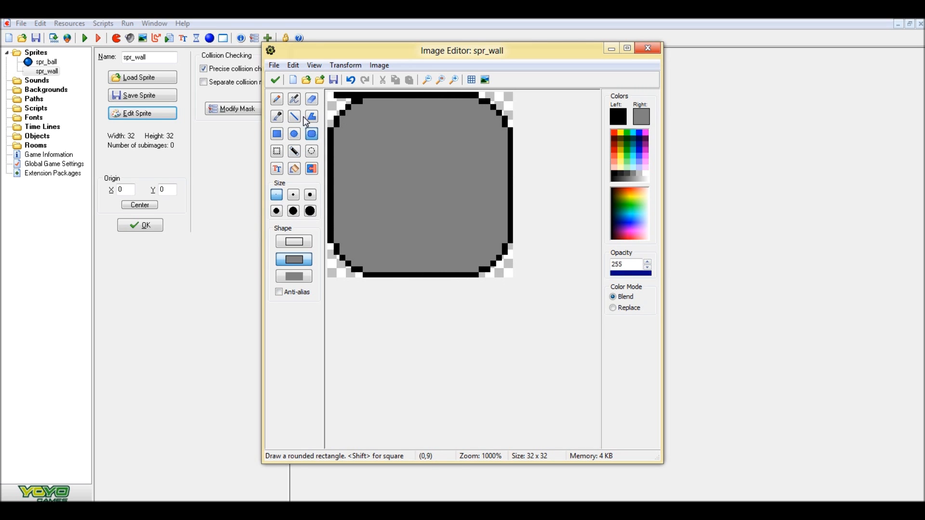
# Step: Erase the stray black pixels at the block's upper-left corner with eraser hardness 255, and save the spr_wall sprite
pyautogui.click(312, 99)
pyautogui.doubleClick(289, 239)
pyautogui.write('255')
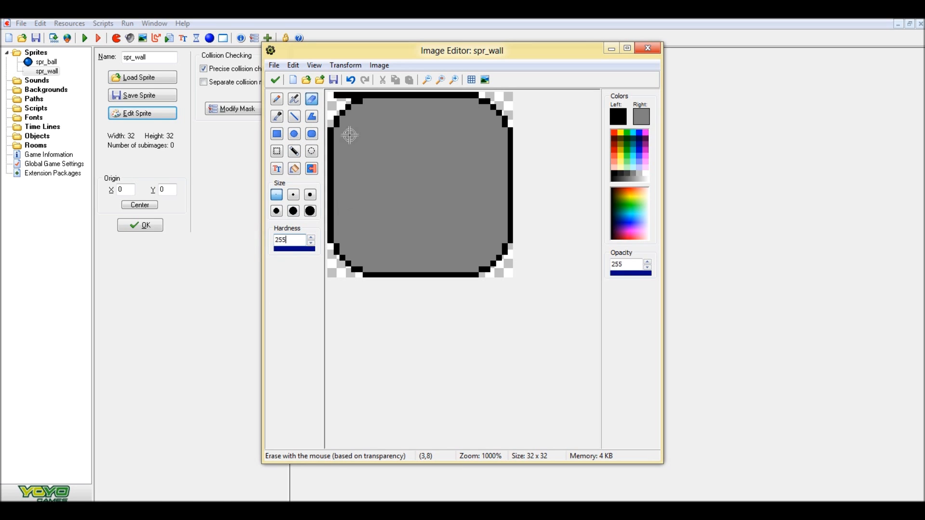
pyautogui.moveTo(338, 97); pyautogui.dragTo(350, 97)
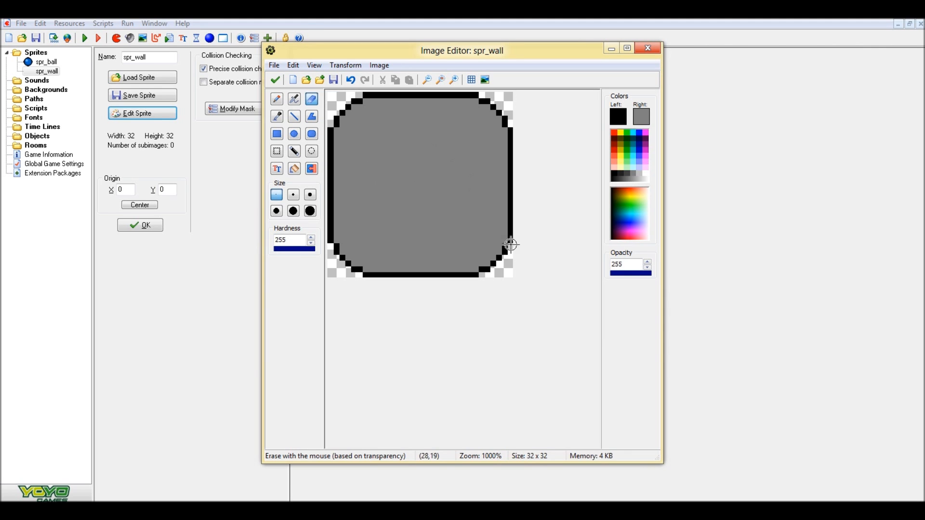
pyautogui.click(277, 80)
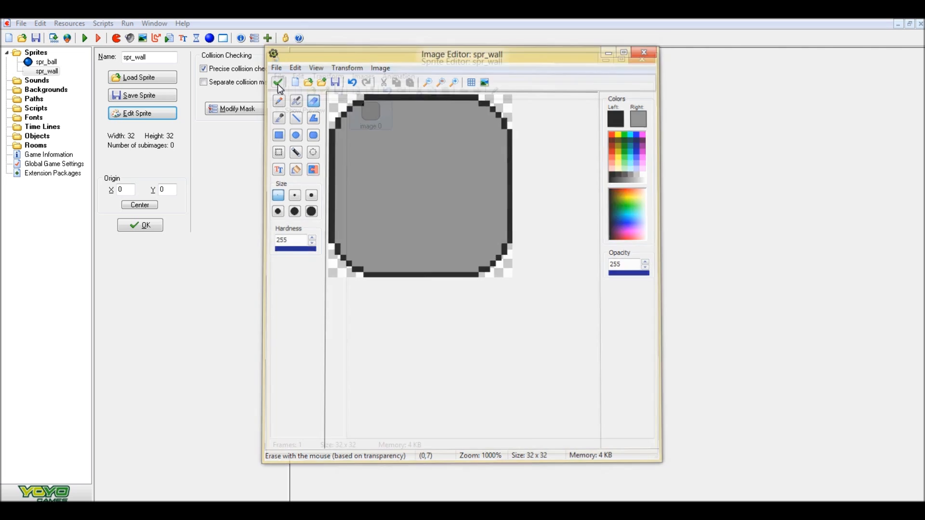
pyautogui.click(281, 91)
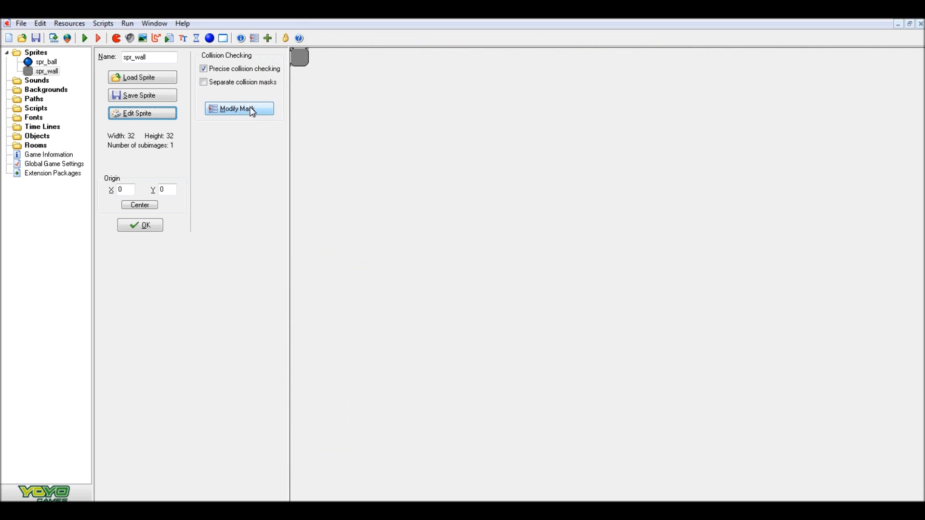
pyautogui.click(140, 225)
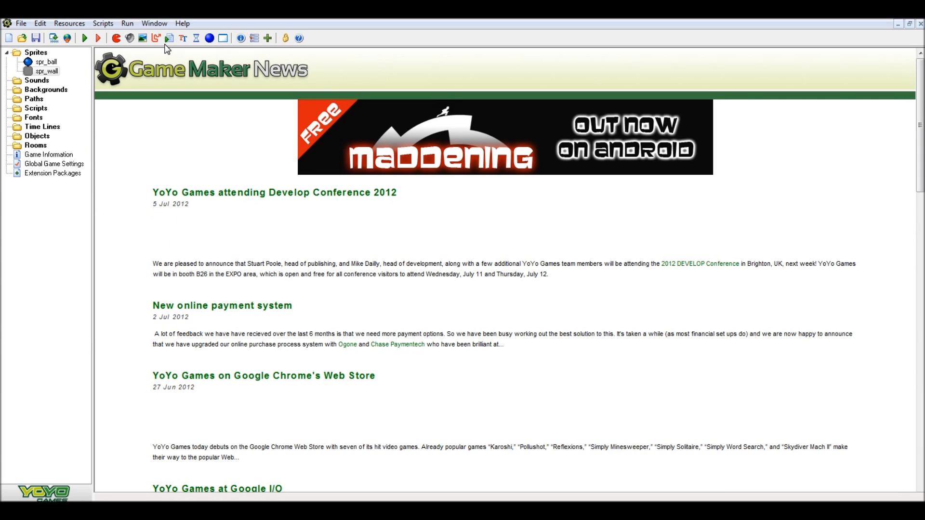
# Step: Create a third sprite resource and name it spr_player
pyautogui.click(116, 38)
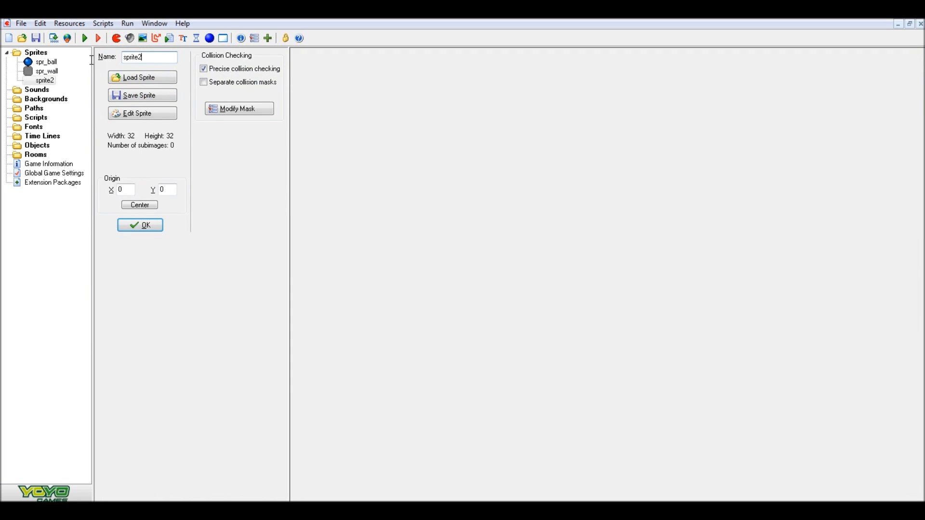
pyautogui.write('s')
pyautogui.write('pr_player')
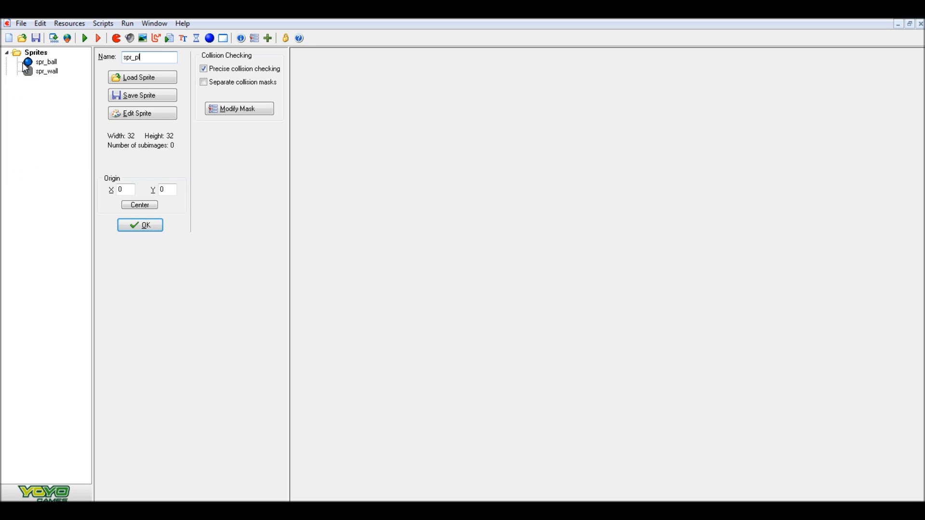
pyautogui.click(142, 113)
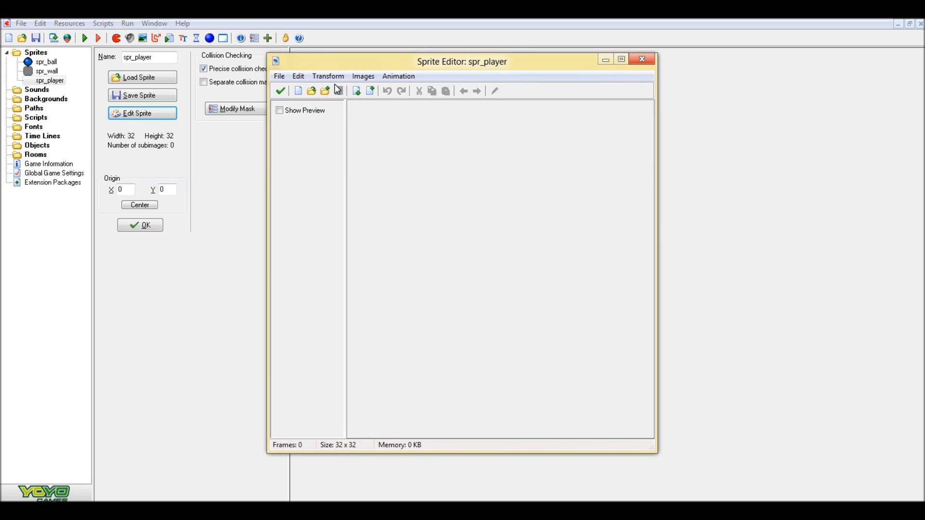
pyautogui.click(298, 90)
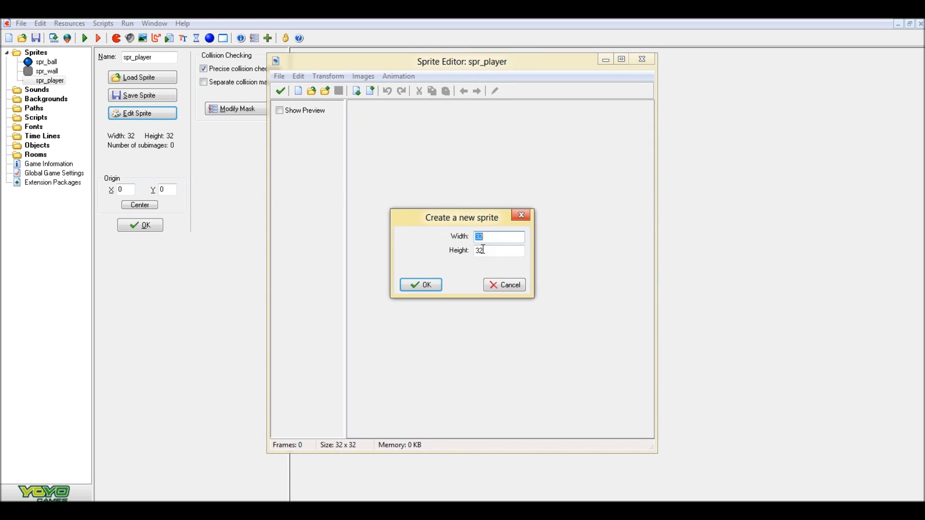
pyautogui.click(501, 286)
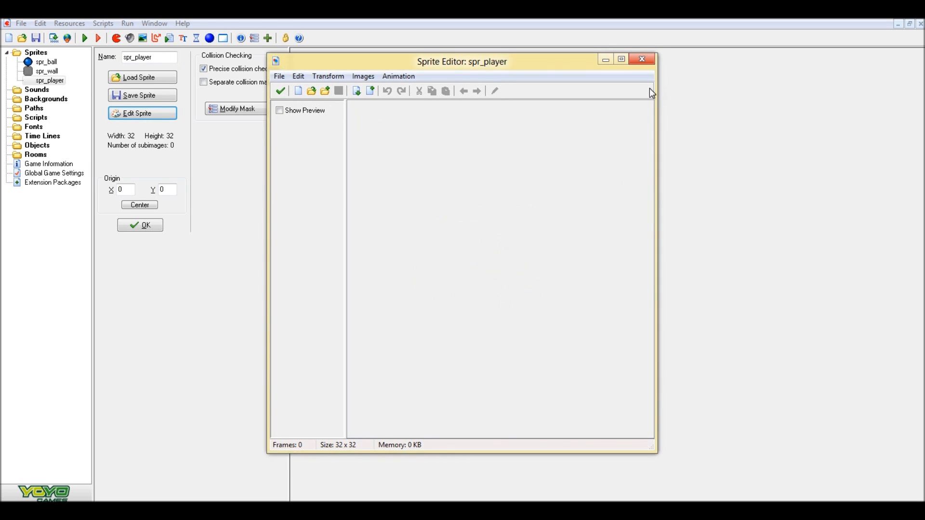
pyautogui.click(644, 62)
# Step: Load bat2_large.png from the Bouncing Balls folder as the spr_player image
pyautogui.click(144, 78)
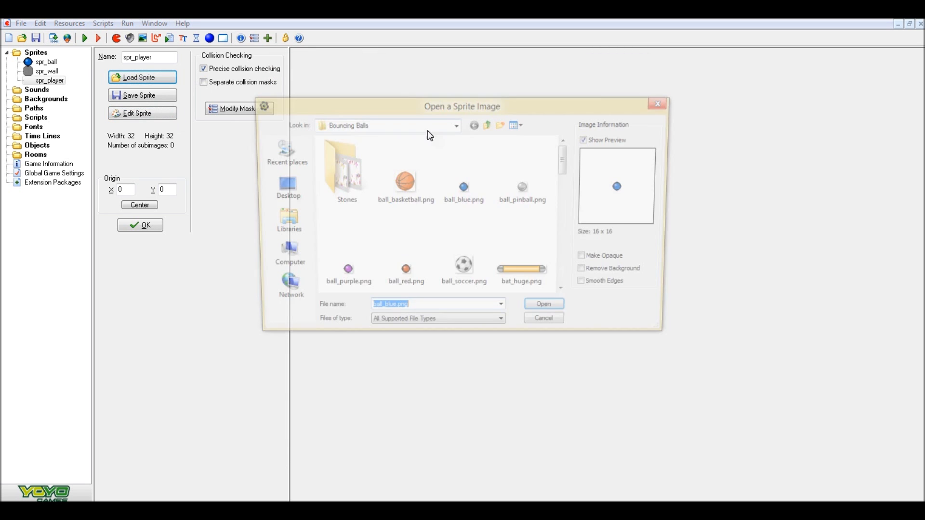
pyautogui.moveTo(567, 169); pyautogui.dragTo(559, 212)
pyautogui.click(403, 178)
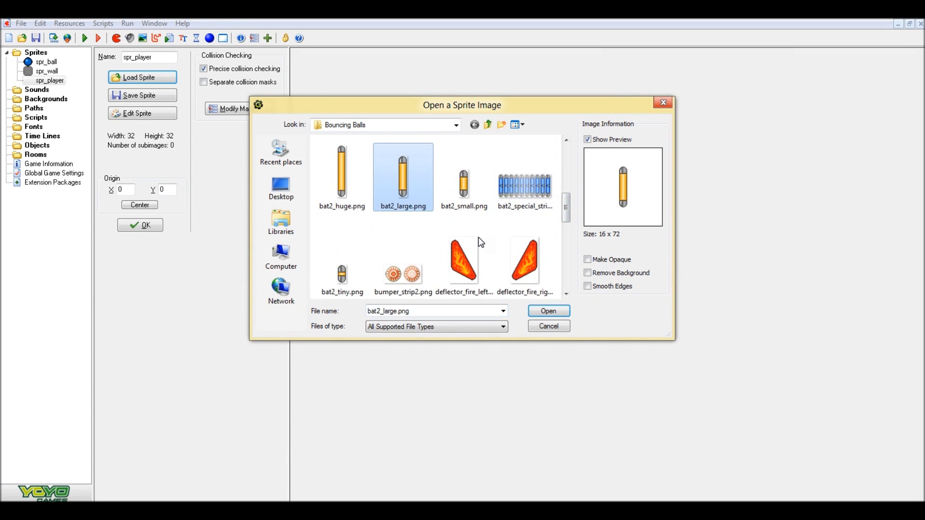
pyautogui.click(562, 314)
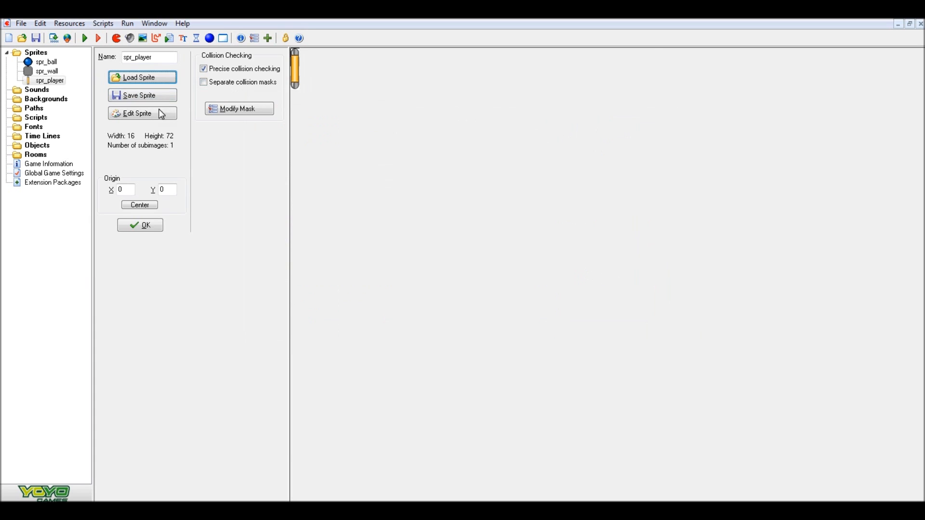
# Step: Edit the spr_player image and flood-fill the bat body's outer side strips and bottom edge band with dark red
pyautogui.click(161, 113)
pyautogui.doubleClick(366, 121)
pyautogui.scroll(2, 362, 153)
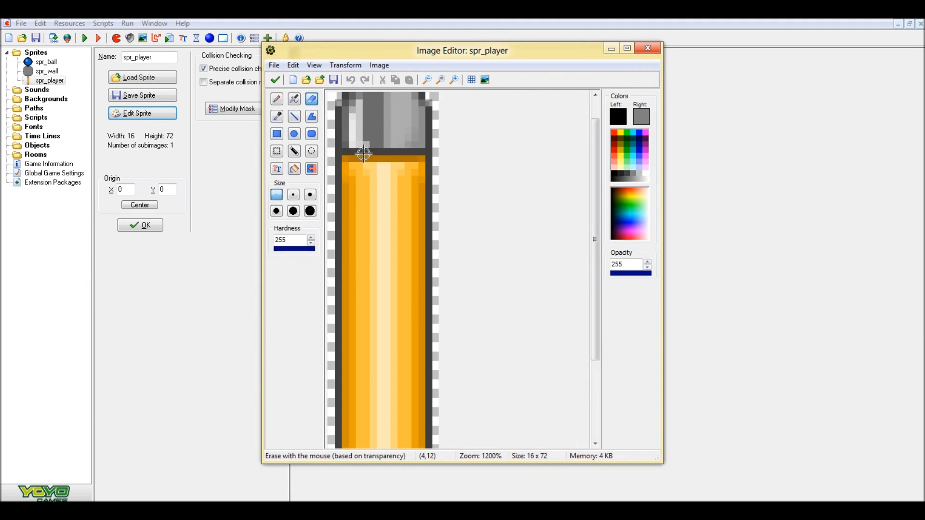
pyautogui.scroll(-1, 364, 154)
pyautogui.scroll(-2, 389, 194)
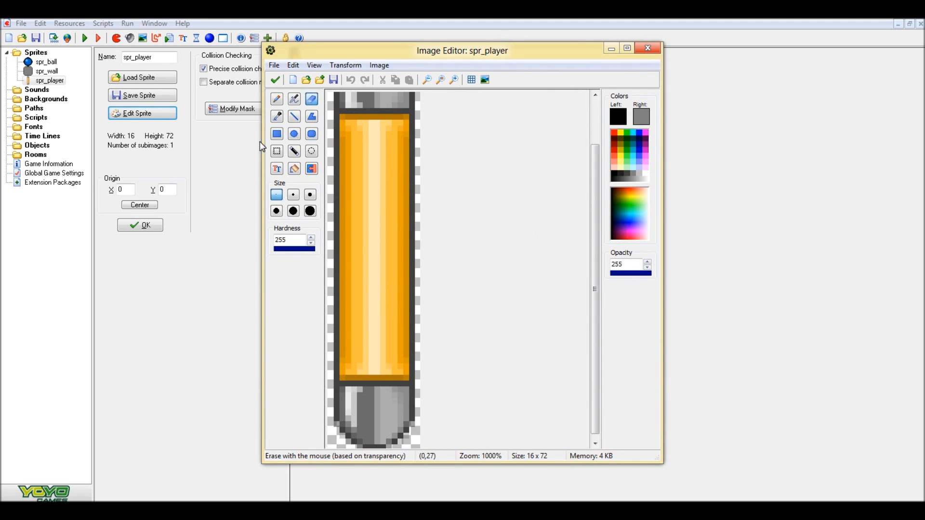
pyautogui.click(294, 167)
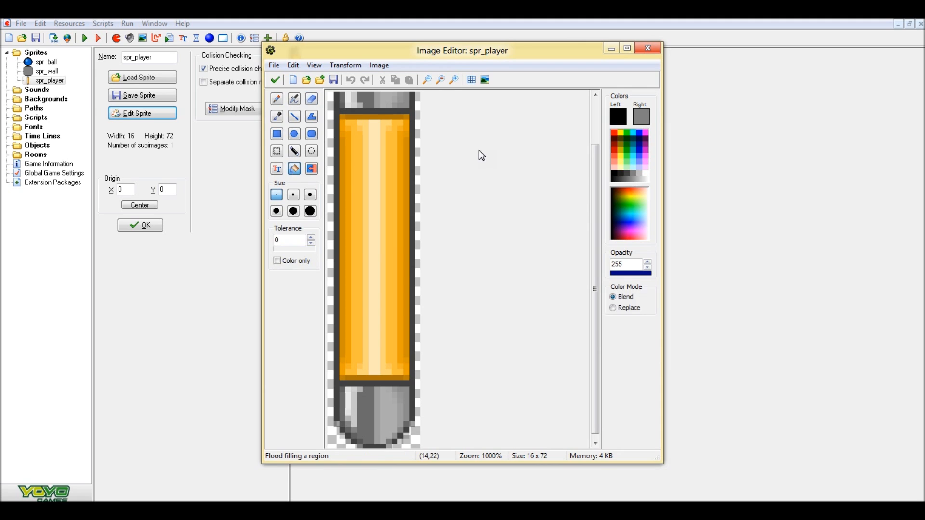
pyautogui.click(619, 156)
pyautogui.moveTo(616, 159); pyautogui.dragTo(616, 145)
pyautogui.click(407, 218)
pyautogui.click(343, 262)
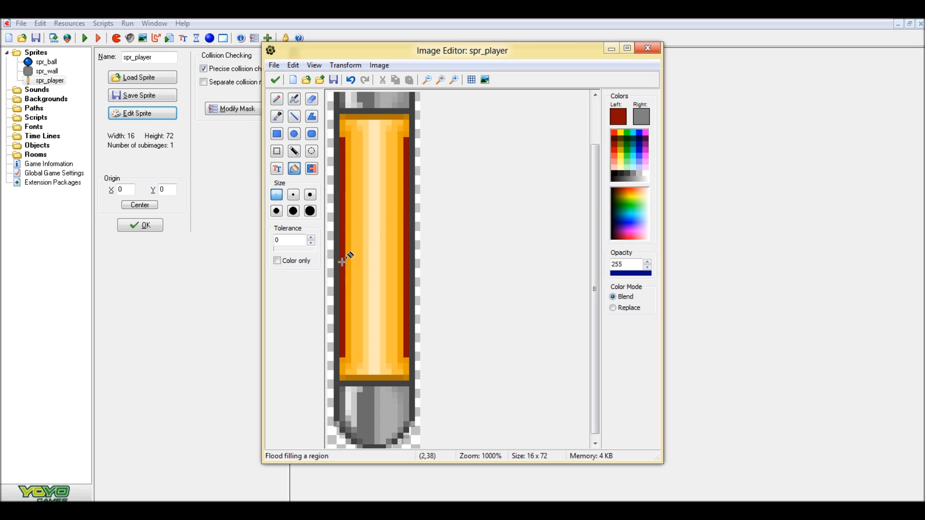
pyautogui.click(378, 377)
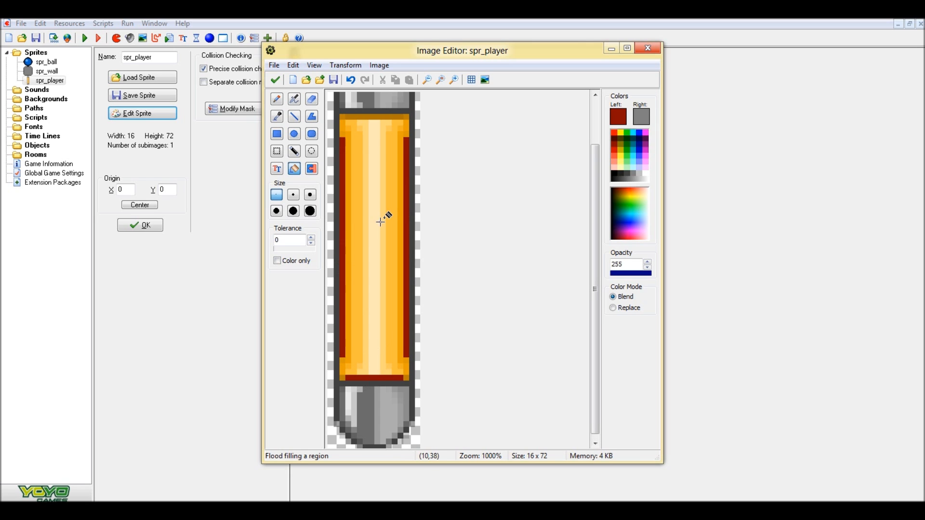
pyautogui.click(372, 121)
pyautogui.click(292, 65)
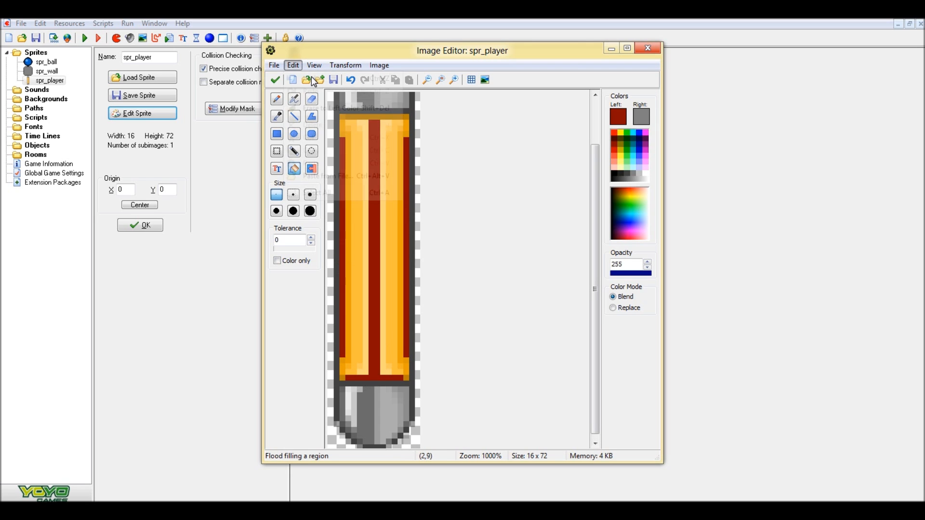
pyautogui.click(310, 76)
# Step: Flood-fill the body's top edge band dark red, and the orange corners and strips just inside the dark red sides a brighter red
pyautogui.click(386, 118)
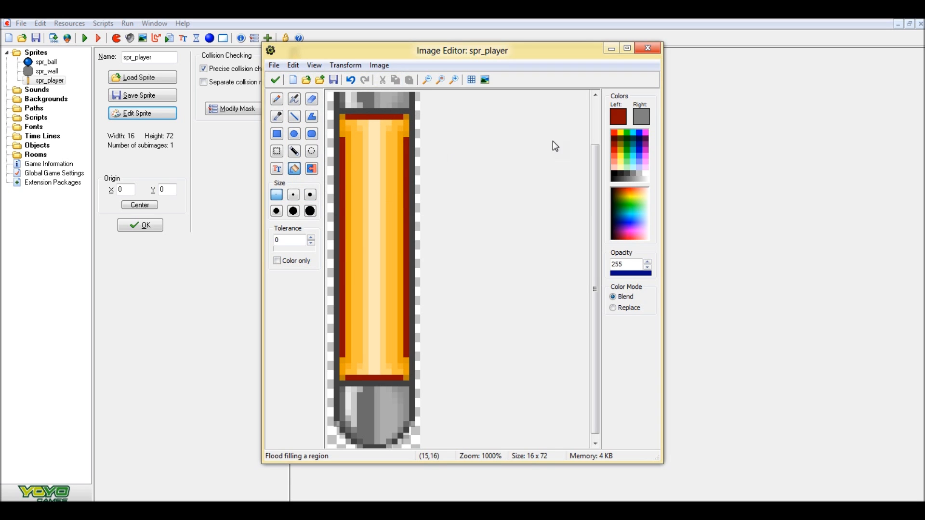
pyautogui.click(617, 146)
pyautogui.click(406, 369)
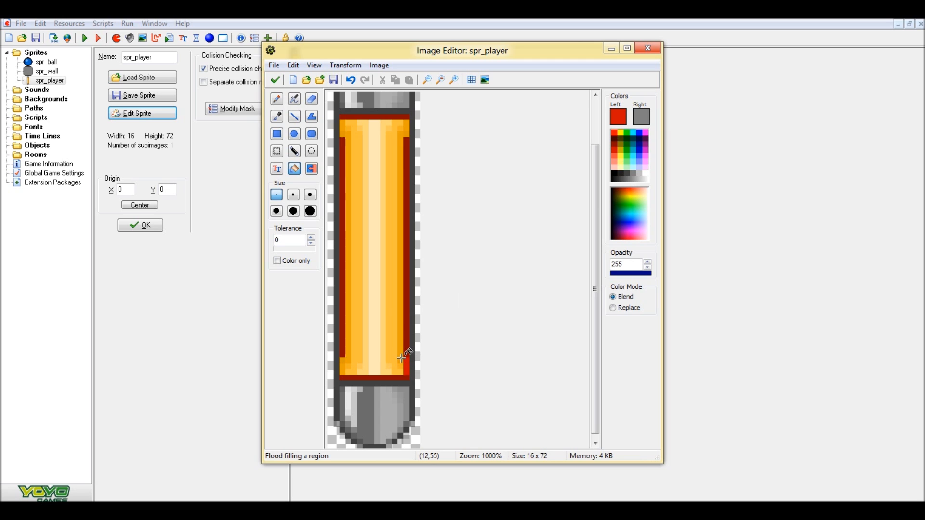
pyautogui.click(400, 355)
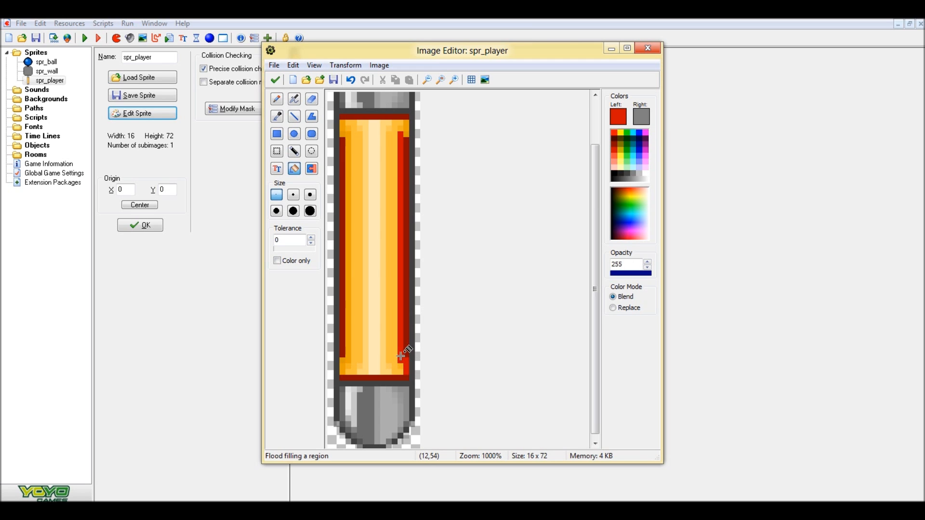
pyautogui.click(345, 362)
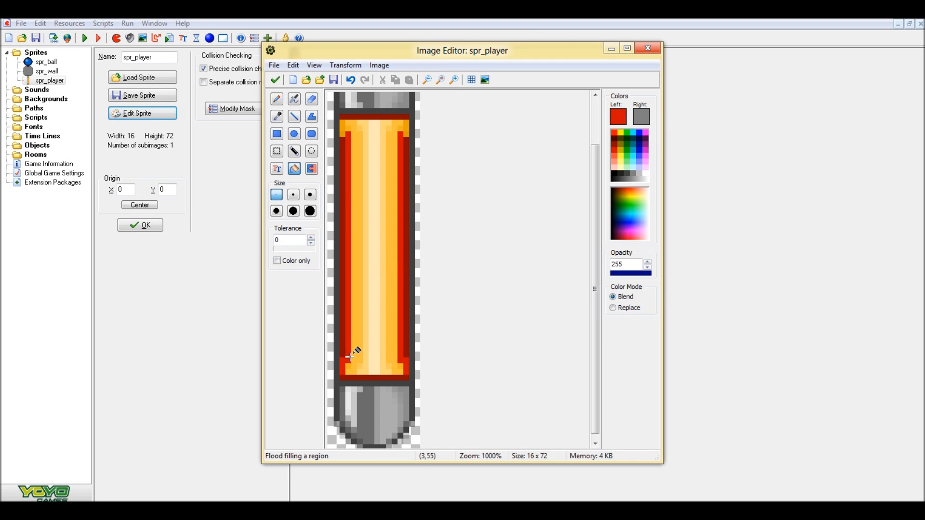
pyautogui.click(347, 128)
pyautogui.click(406, 134)
pyautogui.click(407, 129)
# Step: Mix a lighter red with luminosity 97 and flood-fill the next orange strips inward on both sides of the bat body
pyautogui.click(619, 145)
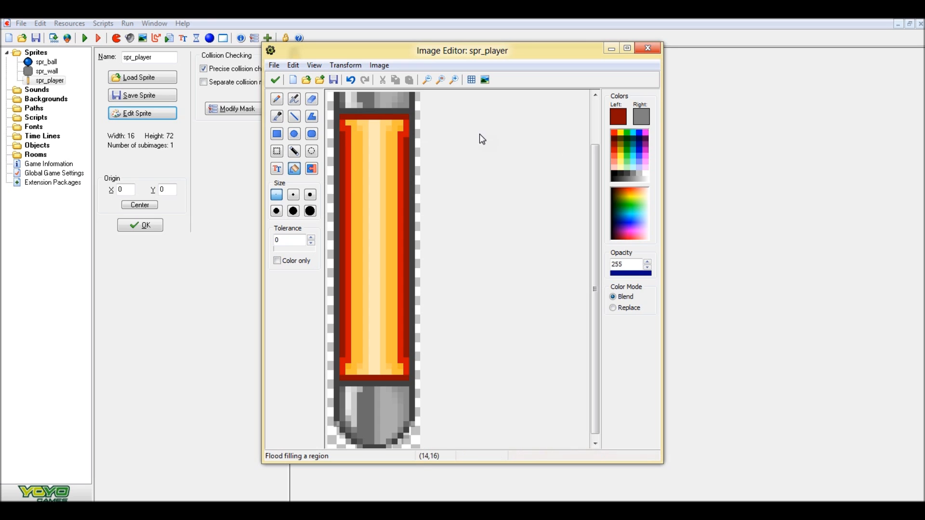
pyautogui.click(616, 147)
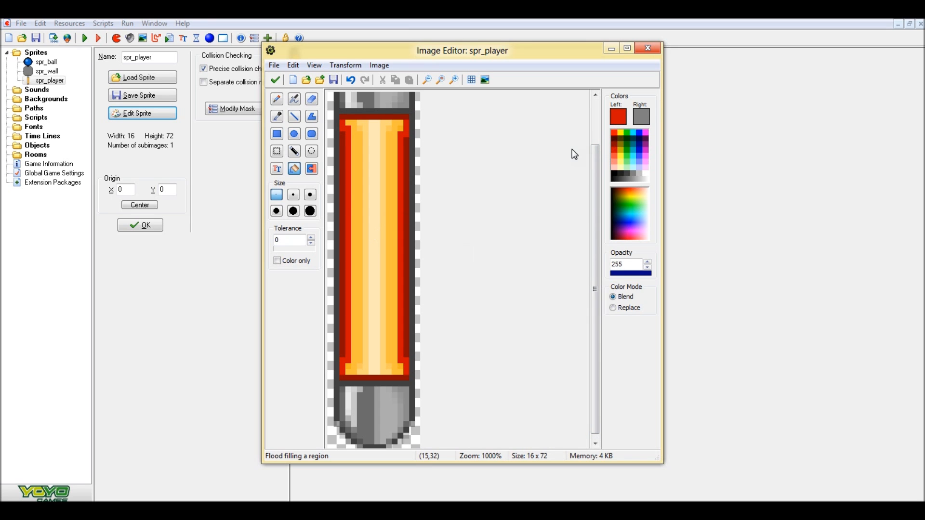
pyautogui.click(619, 153)
pyautogui.click(618, 143)
pyautogui.click(618, 117)
pyautogui.moveTo(588, 206); pyautogui.dragTo(587, 199)
pyautogui.click(355, 293)
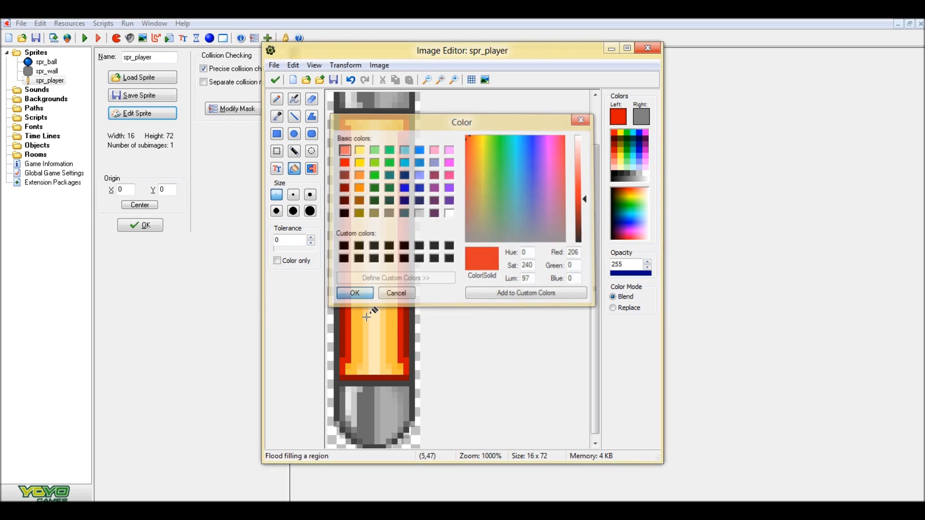
pyautogui.click(388, 318)
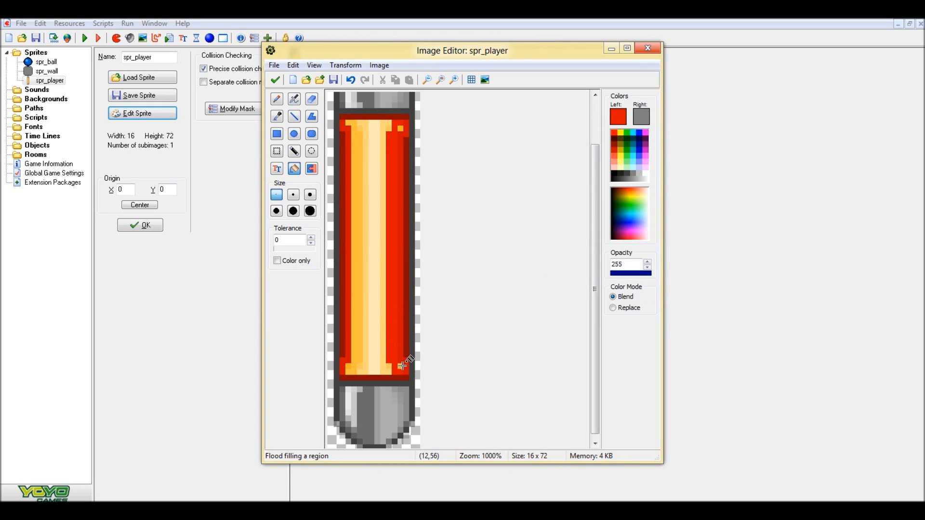
pyautogui.click(351, 368)
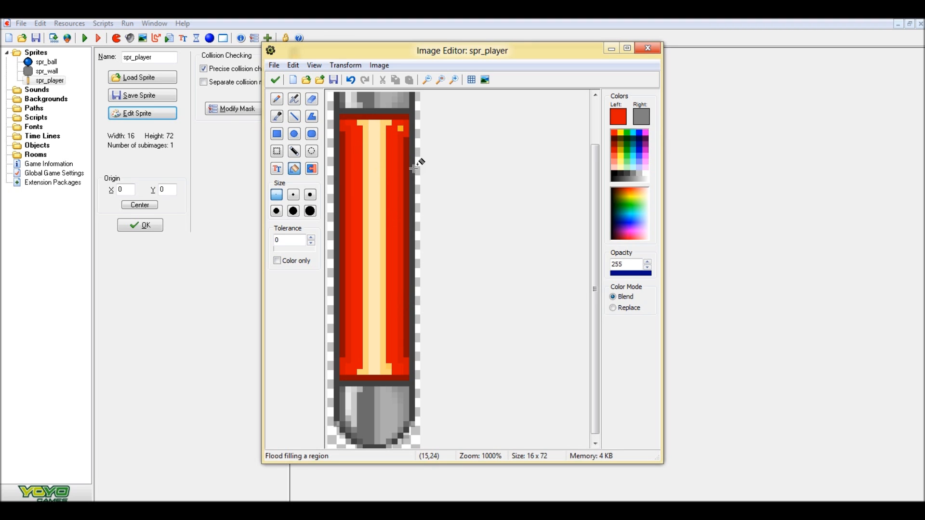
# Step: Mix a red of 240, 0, 0 and flood-fill the light orange strips and leftover pixel beside the pale centre stripe
pyautogui.click(618, 116)
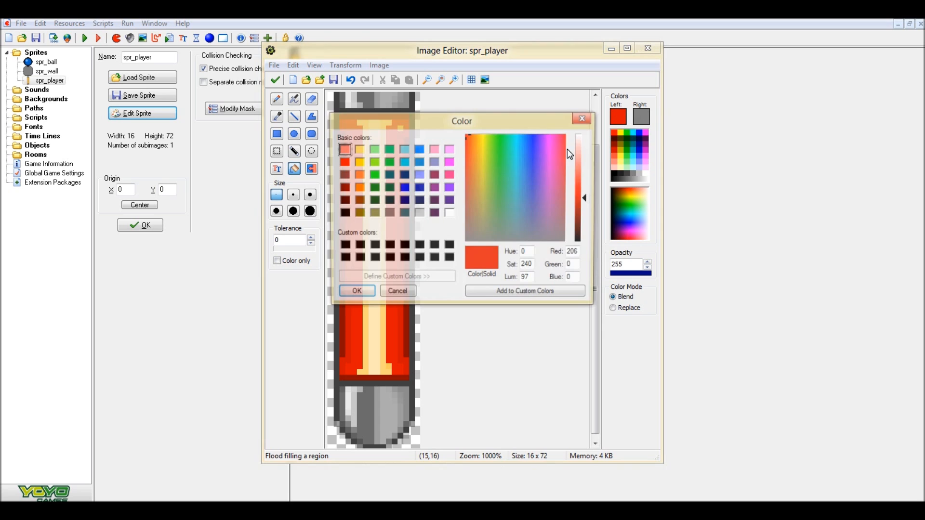
pyautogui.click(588, 199)
pyautogui.moveTo(586, 195); pyautogui.dragTo(586, 192)
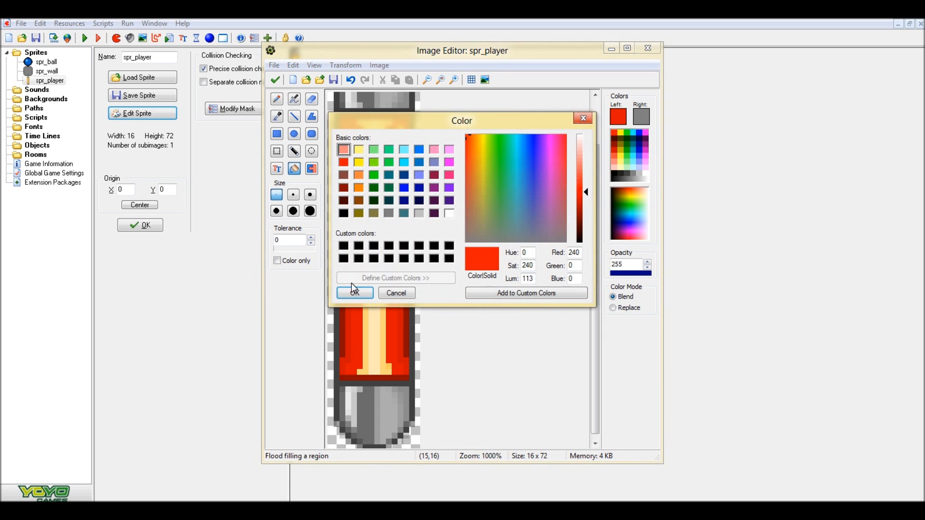
pyautogui.click(354, 292)
pyautogui.click(379, 303)
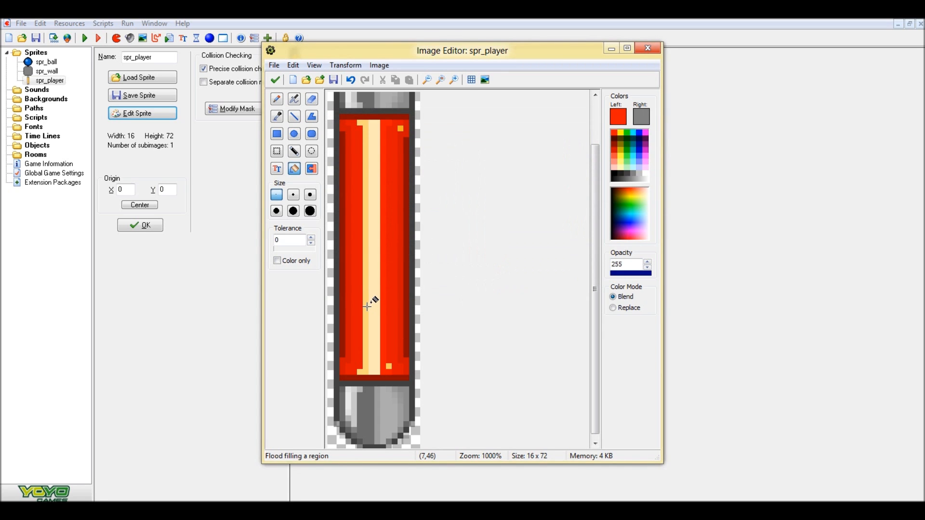
pyautogui.click(367, 306)
pyautogui.click(389, 366)
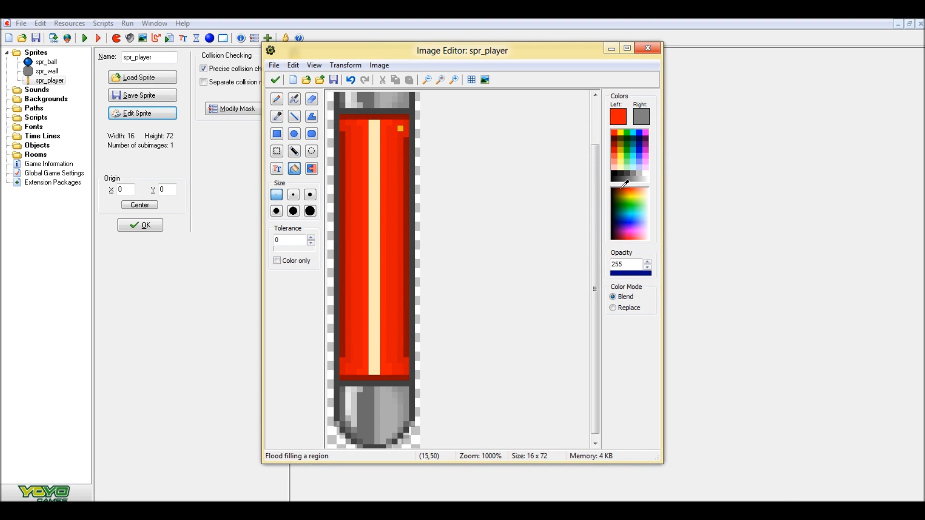
# Step: Paint the leftover orange pixel at the body's upper-right corner red with the pencil, and save the edited spr_player sprite
pyautogui.click(614, 149)
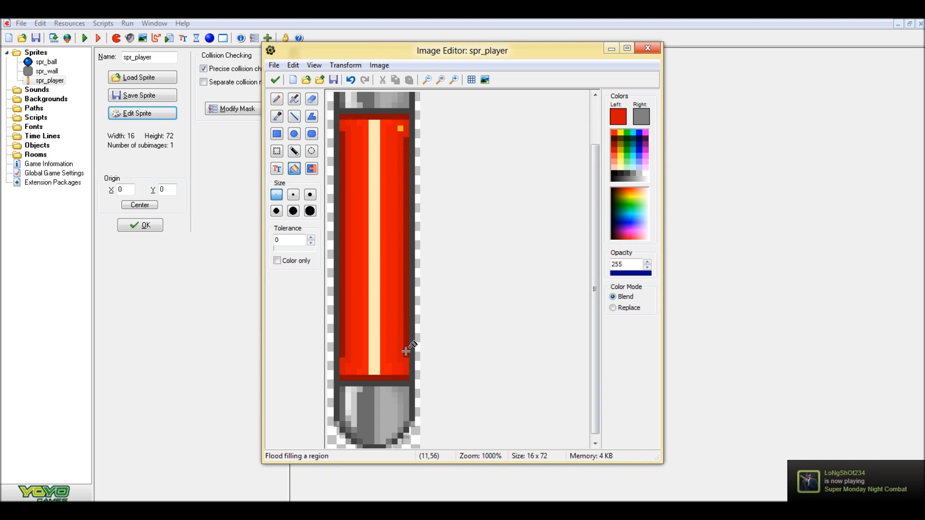
pyautogui.click(277, 117)
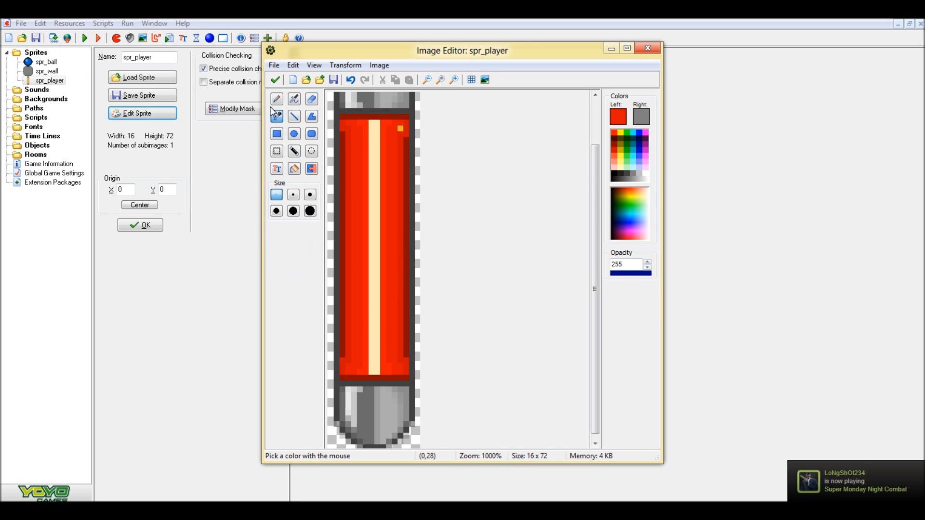
pyautogui.click(276, 99)
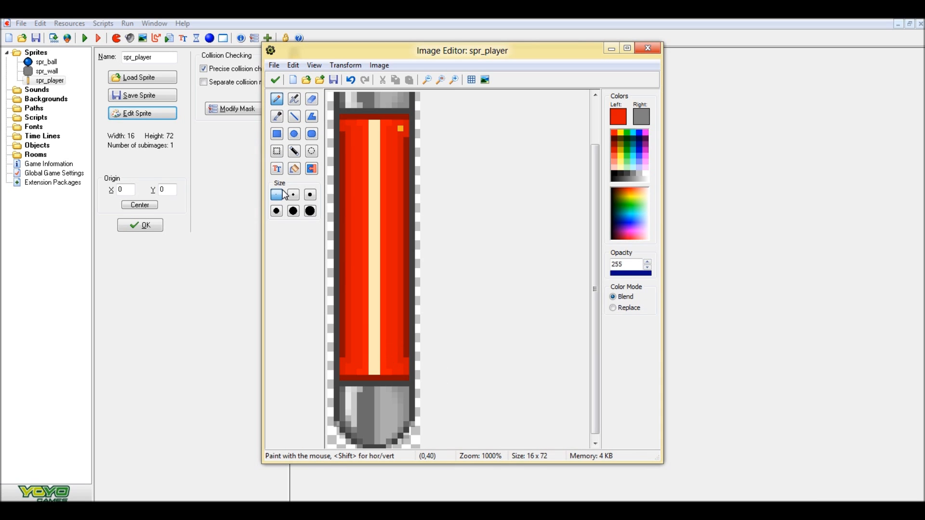
pyautogui.click(400, 128)
pyautogui.scroll(-5, 435, 222)
pyautogui.scroll(4, 429, 222)
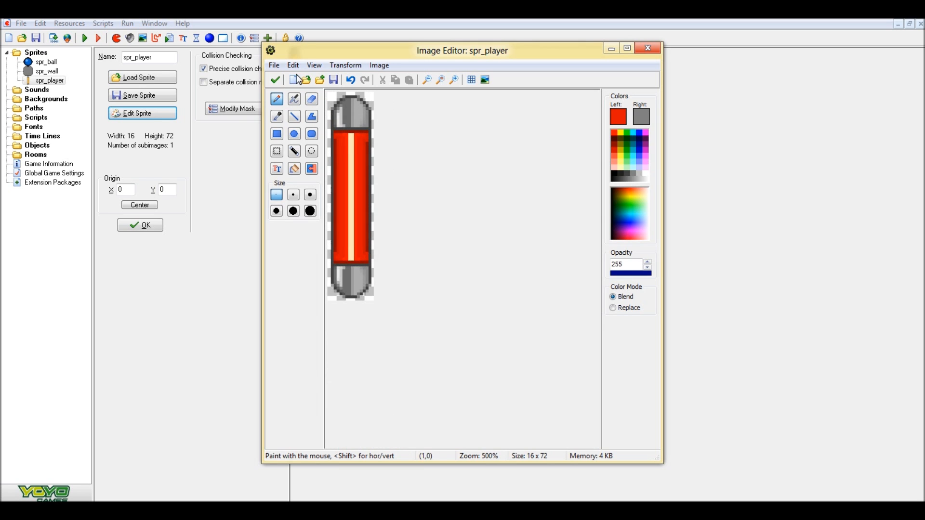
pyautogui.click(274, 80)
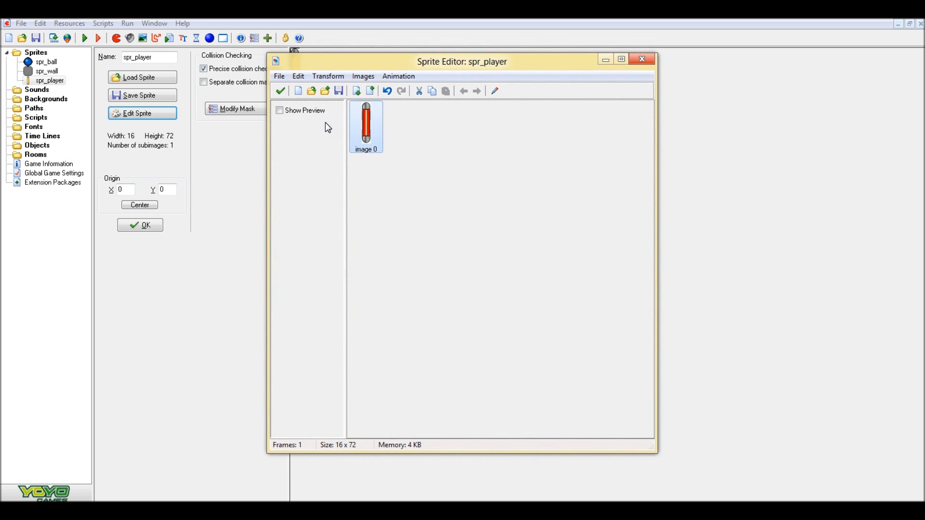
pyautogui.click(280, 91)
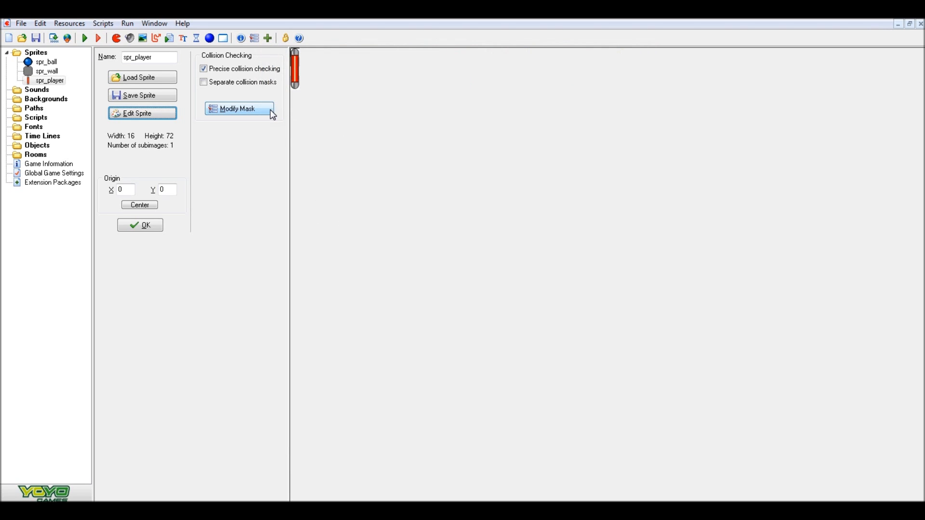
# Step: Flood-fill the pale centre stripe of the spr_player bat with a light salmon red and save the sprite
pyautogui.click(161, 115)
pyautogui.doubleClick(367, 125)
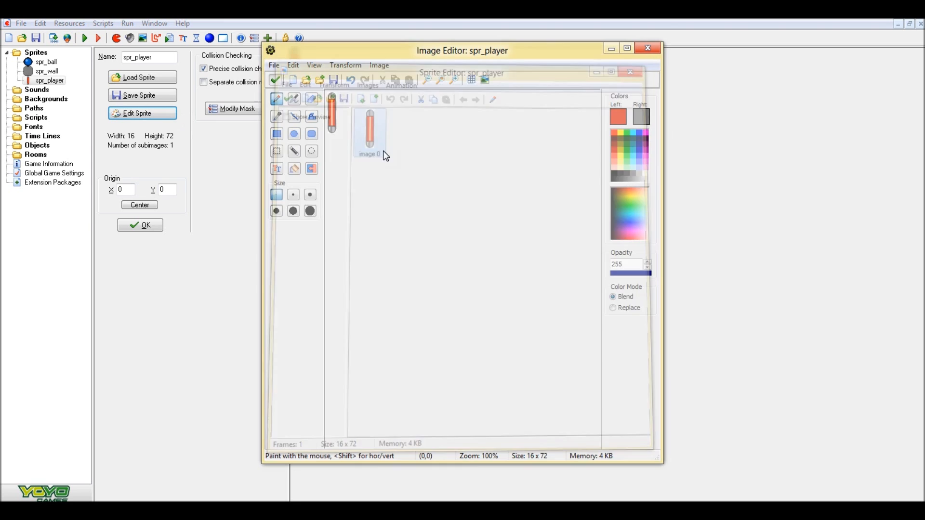
pyautogui.click(615, 168)
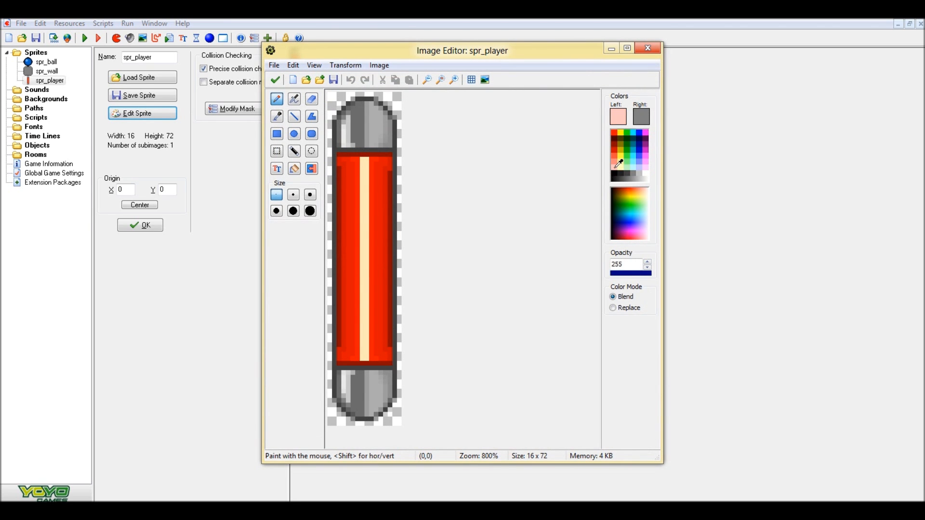
pyautogui.click(294, 168)
pyautogui.click(365, 210)
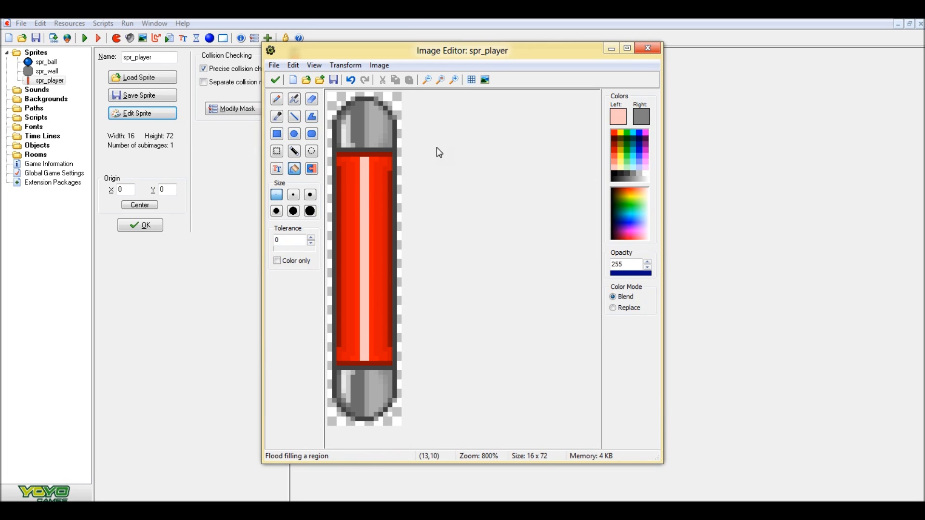
pyautogui.click(614, 153)
pyautogui.click(616, 162)
pyautogui.click(367, 226)
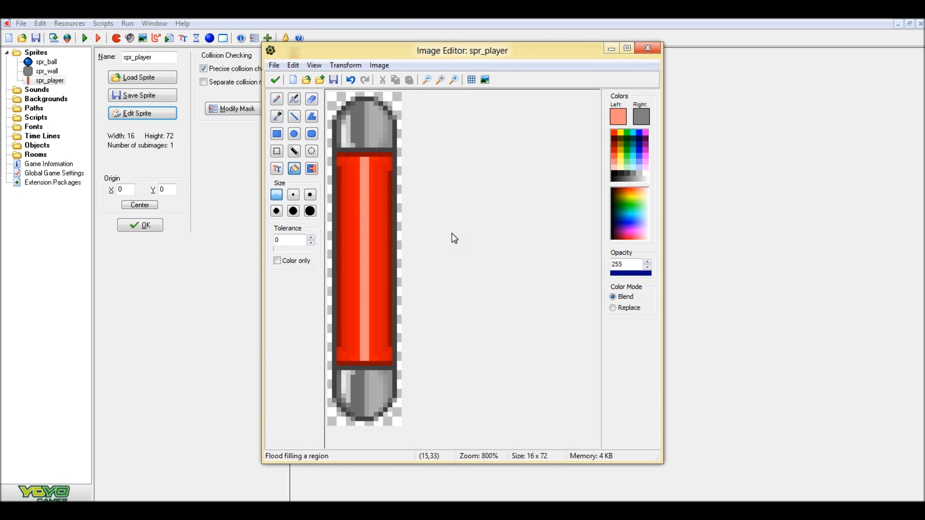
pyautogui.click(275, 81)
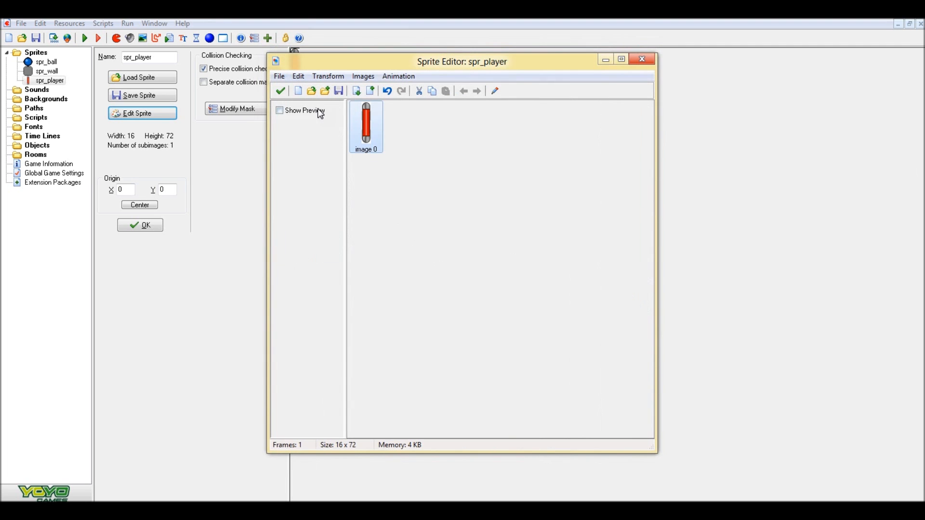
pyautogui.click(281, 92)
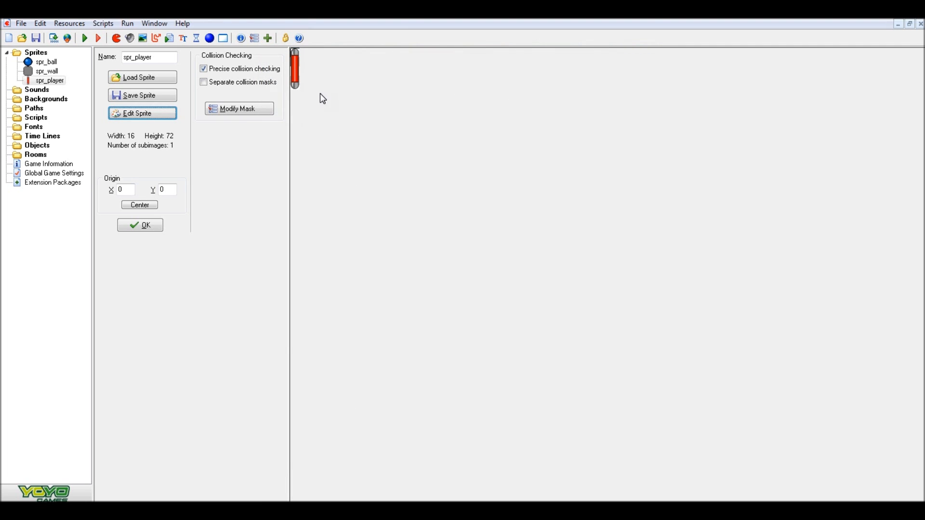
pyautogui.click(147, 229)
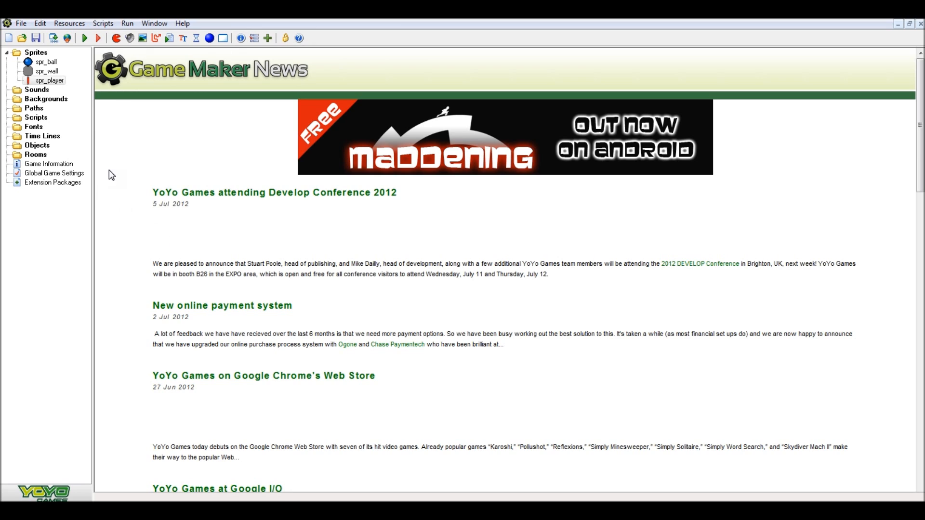
# Step: Create a new sprite named spr_enemy
pyautogui.rightClick(52, 80)
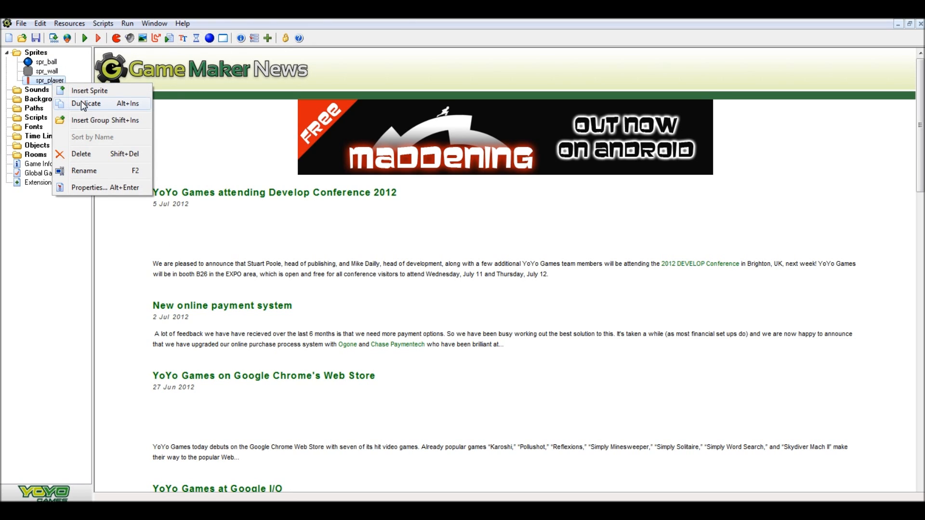
pyautogui.click(116, 39)
pyautogui.write('spr_enemy')
# Step: Load the vertical orange bat image bat2_large.png into spr_enemy and save the sprite
pyautogui.click(142, 118)
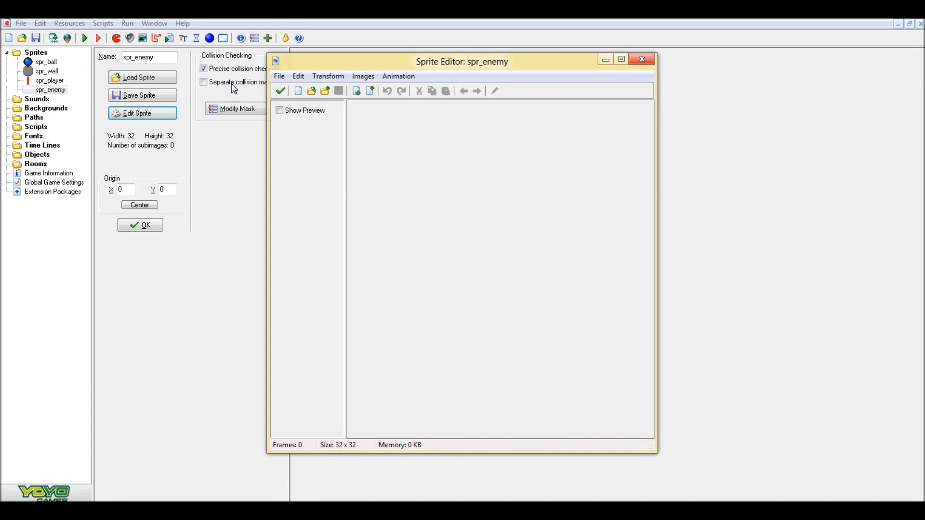
pyautogui.click(311, 91)
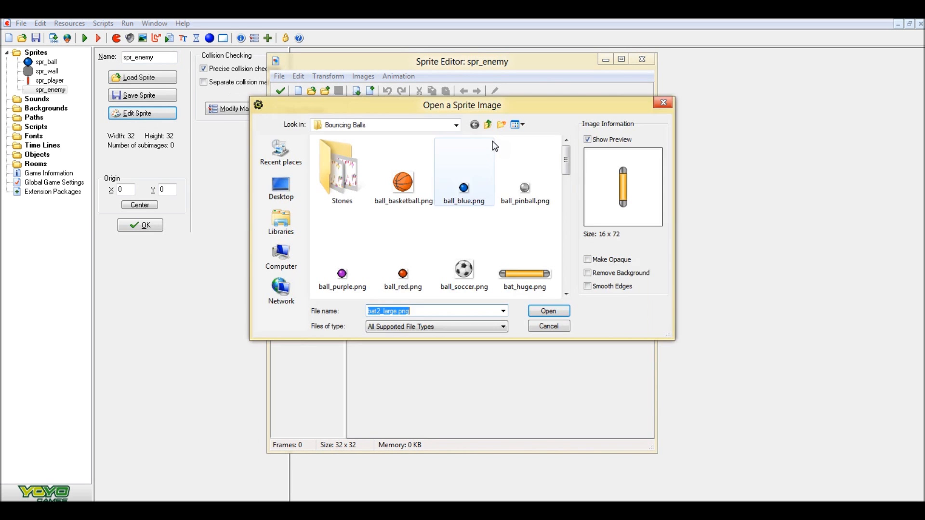
pyautogui.click(563, 182)
pyautogui.moveTo(563, 188); pyautogui.dragTo(563, 196)
pyautogui.click(423, 244)
pyautogui.click(549, 311)
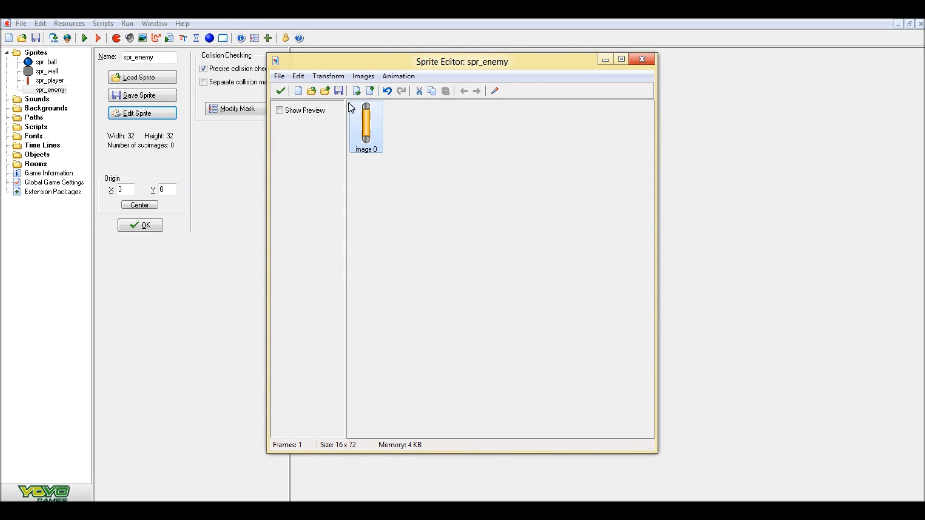
pyautogui.click(280, 91)
pyautogui.click(141, 224)
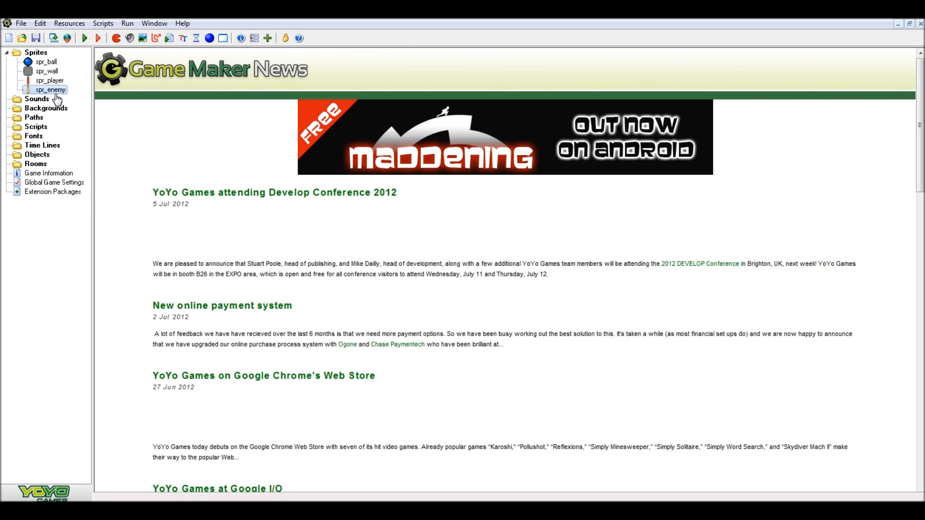
pyautogui.doubleClick(50, 89)
pyautogui.click(141, 225)
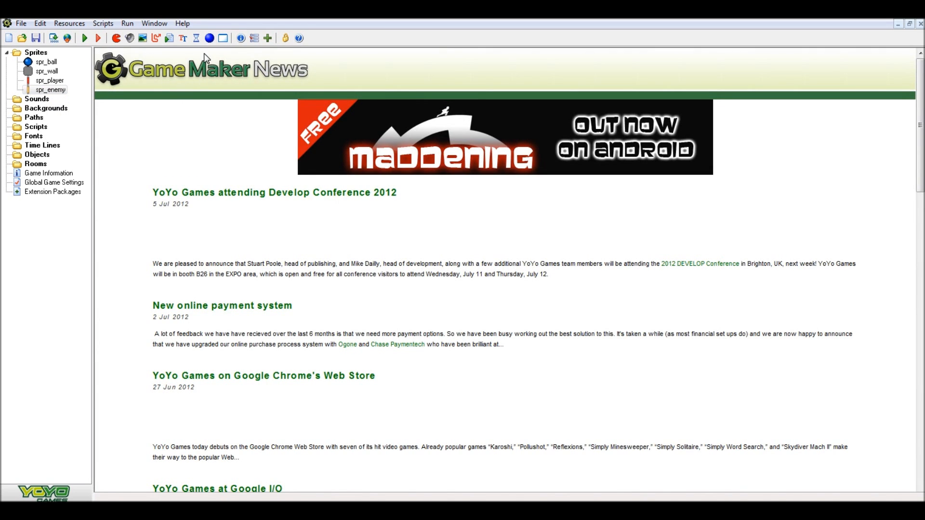
# Step: Create a solid object named obj_wall that uses the sprite spr_wall, without adding any events, and save it
pyautogui.click(210, 38)
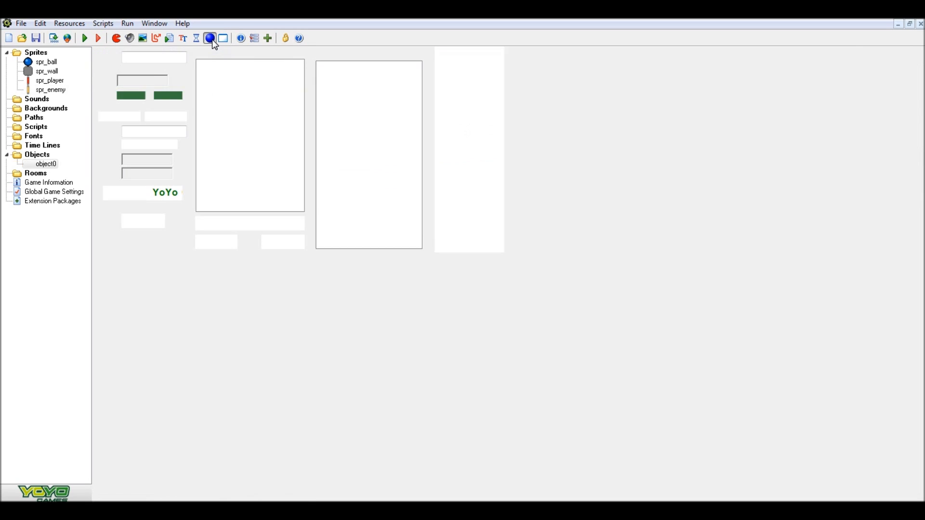
pyautogui.write('obj')
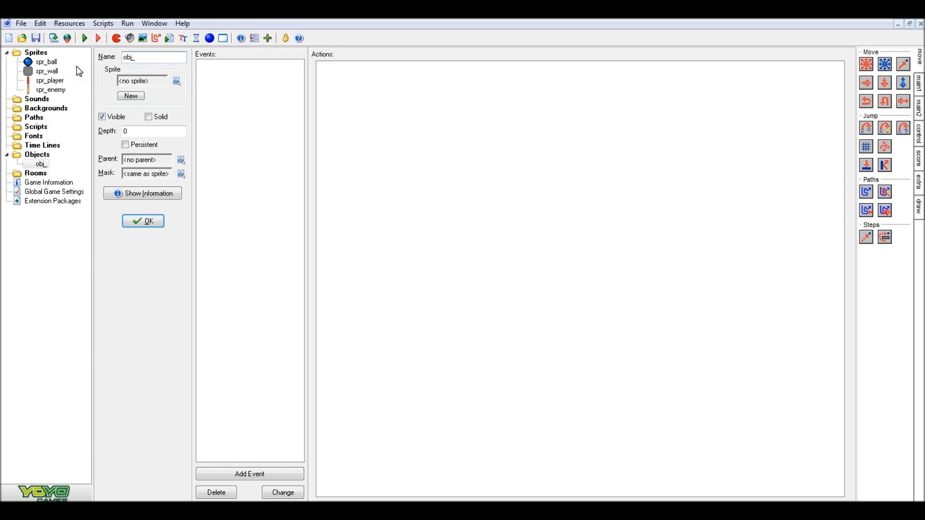
pyautogui.write('_wall')
pyautogui.click(177, 80)
pyautogui.click(209, 106)
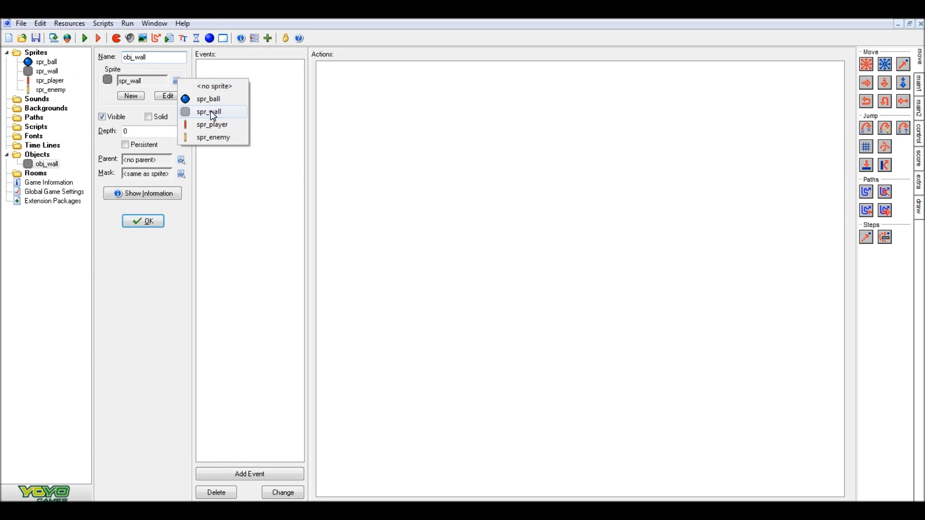
pyautogui.click(174, 82)
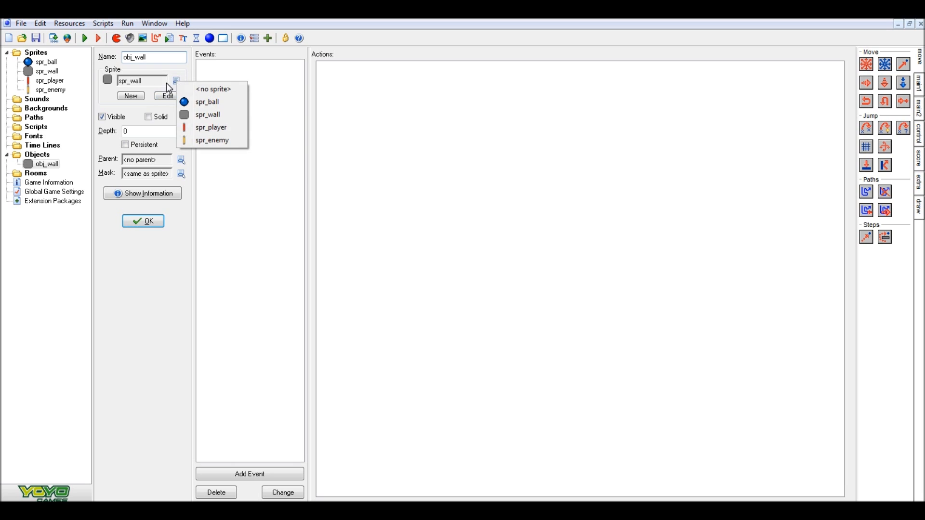
pyautogui.click(199, 115)
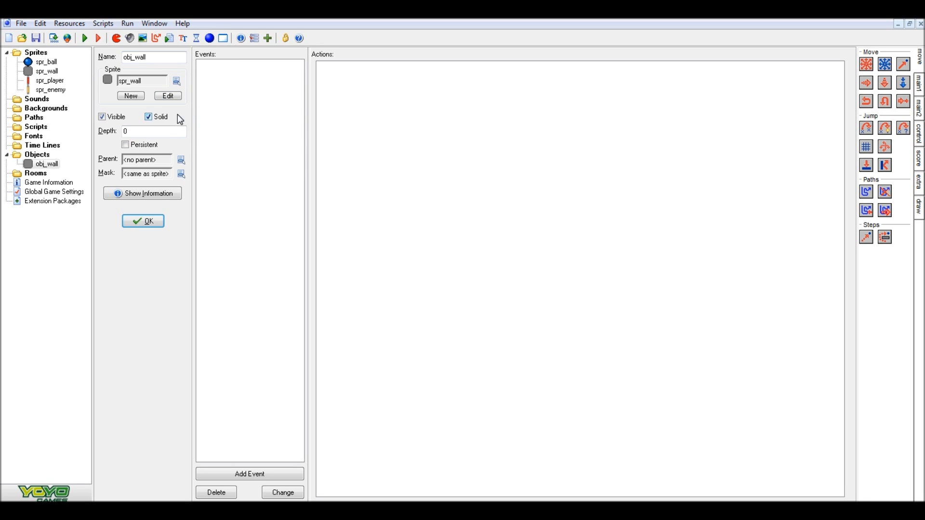
pyautogui.click(284, 475)
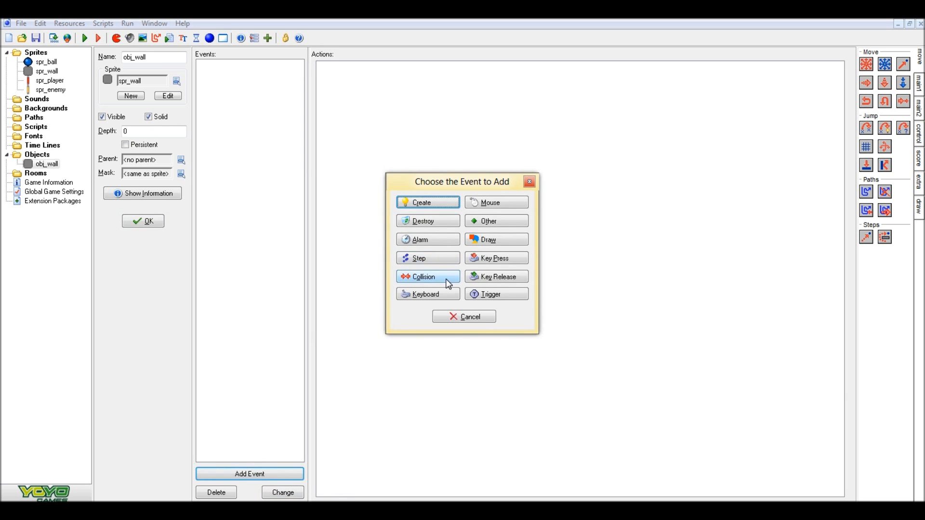
pyautogui.click(460, 317)
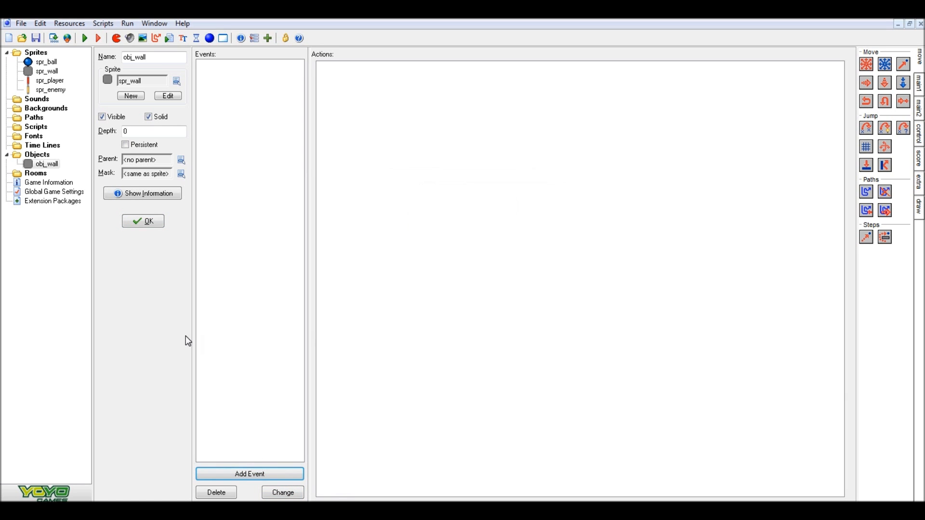
pyautogui.click(142, 222)
# Step: Create a second object named obj_ball and assign it the sprite spr_ball
pyautogui.click(223, 38)
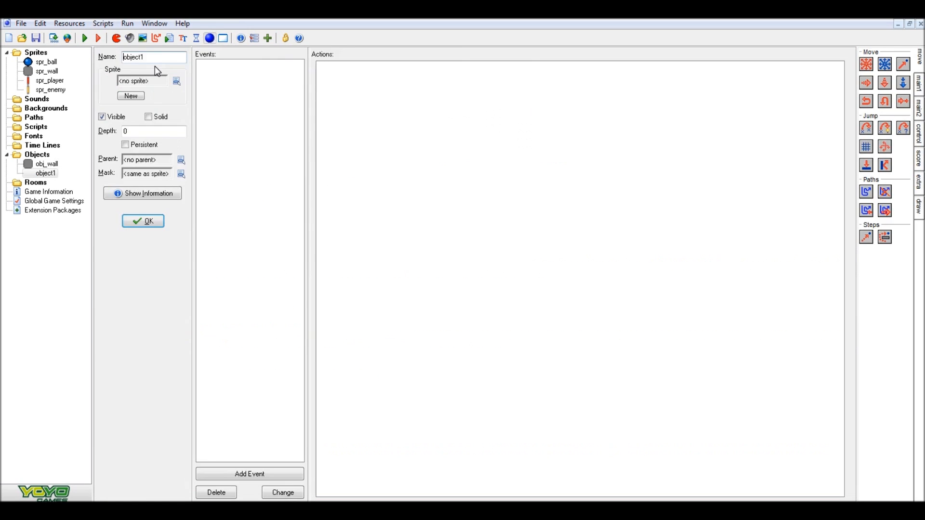
pyautogui.write('obj')
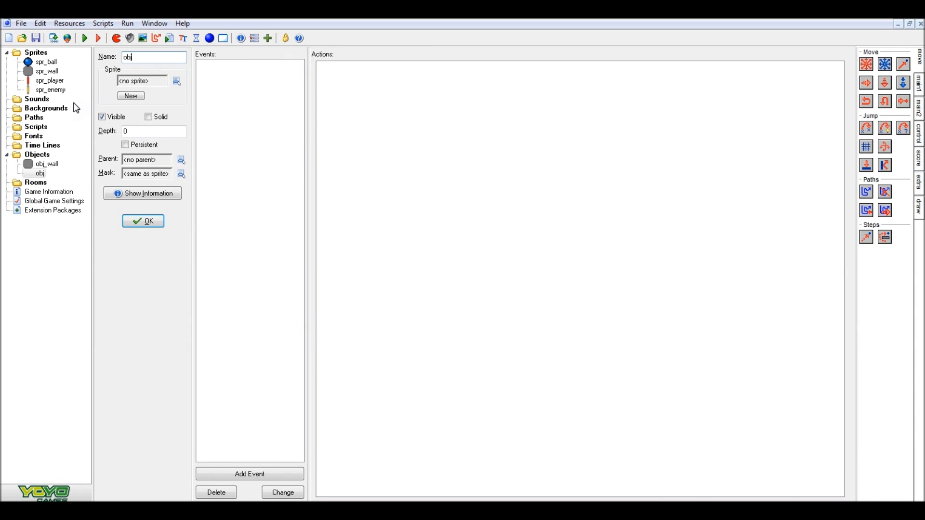
pyautogui.write('_')
pyautogui.press('BackSpace')
pyautogui.press('BackSpace')
pyautogui.write('bal')
pyautogui.click(177, 81)
pyautogui.click(187, 100)
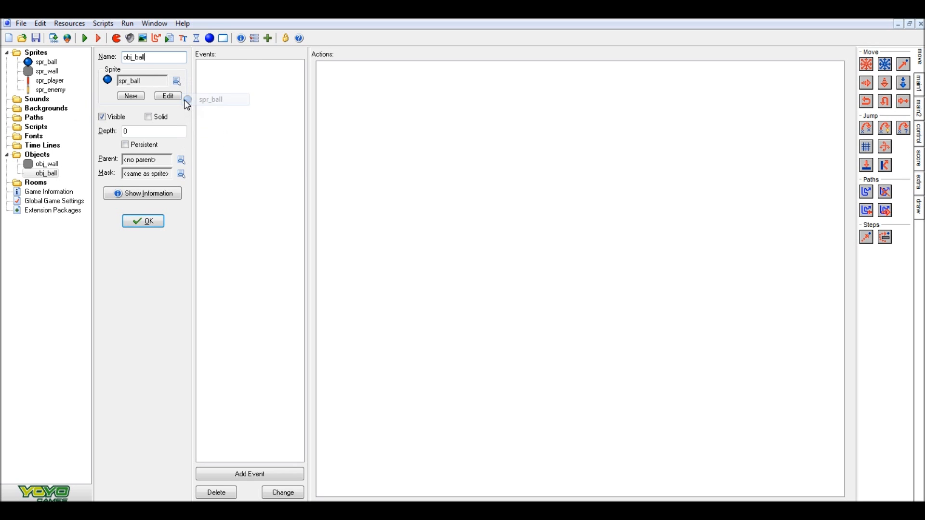
# Step: Add a Create event to obj_ball with a Move Fixed action
pyautogui.click(280, 472)
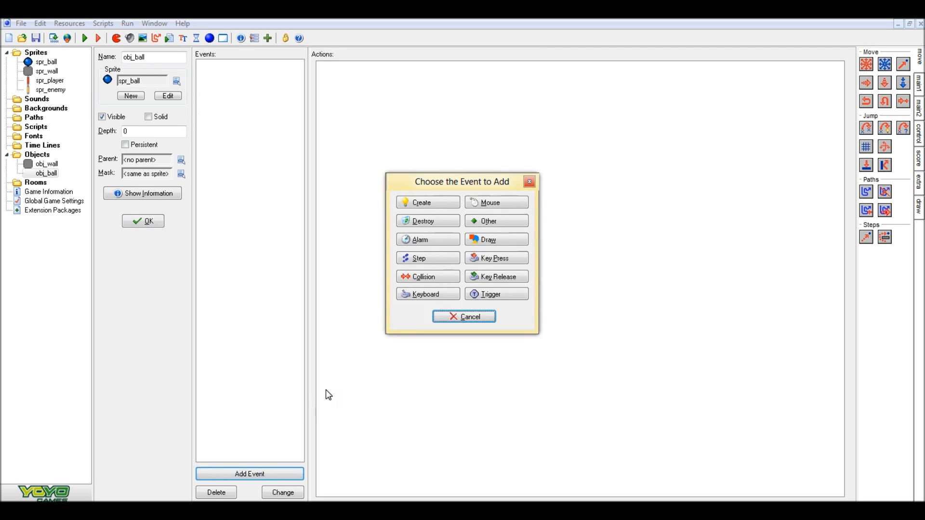
pyautogui.click(442, 199)
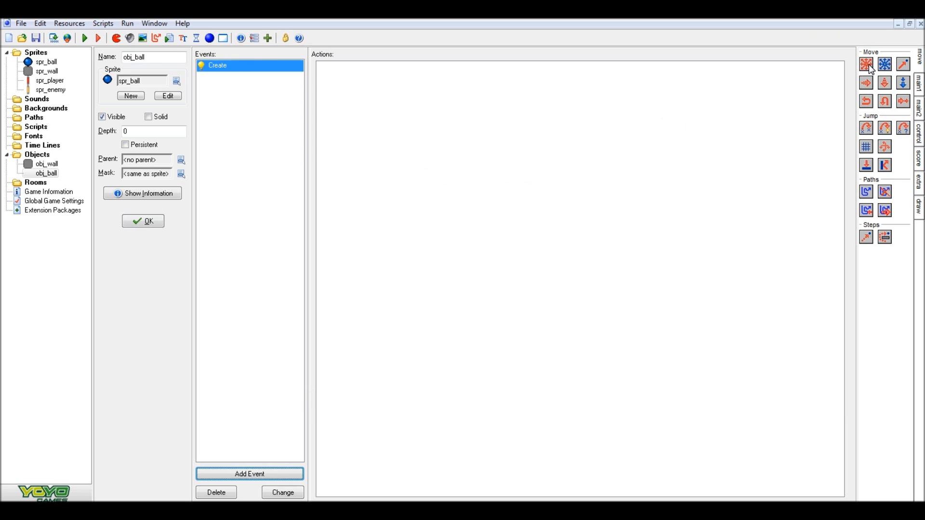
pyautogui.moveTo(870, 70); pyautogui.dragTo(699, 157)
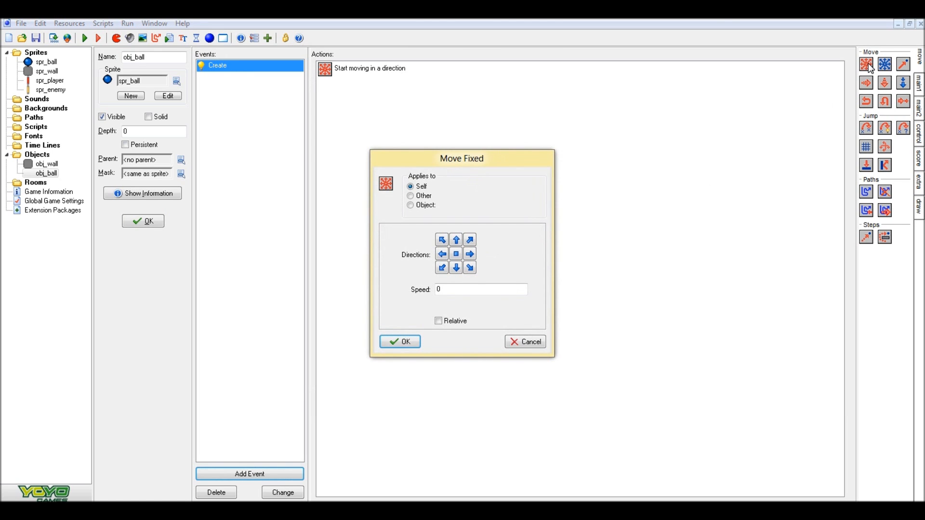
# Step: Set the Move Fixed action to all eight outward directions, leaving out the centre, with a speed of 5
pyautogui.click(441, 256)
pyautogui.click(468, 269)
pyautogui.click(471, 254)
pyautogui.click(471, 240)
pyautogui.click(457, 239)
pyautogui.click(442, 239)
pyautogui.press('Tab')
pyautogui.write('5')
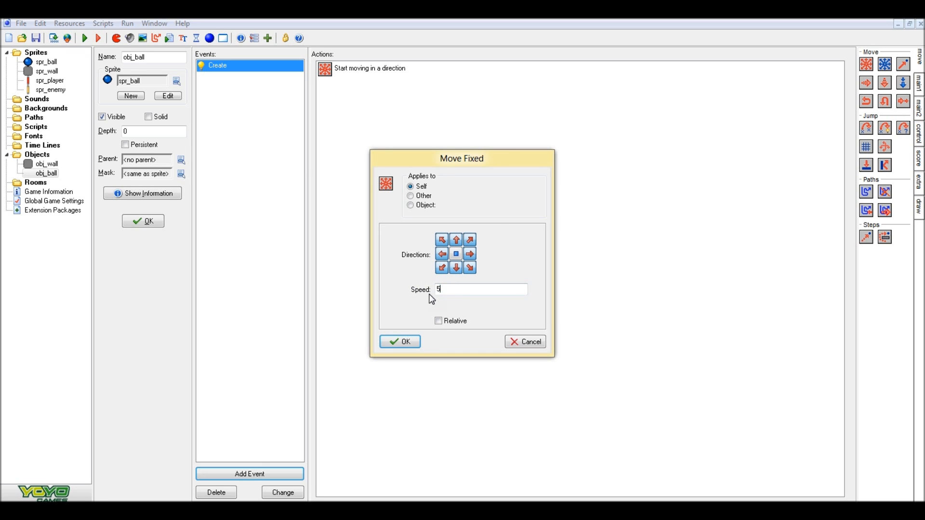
pyautogui.click(409, 341)
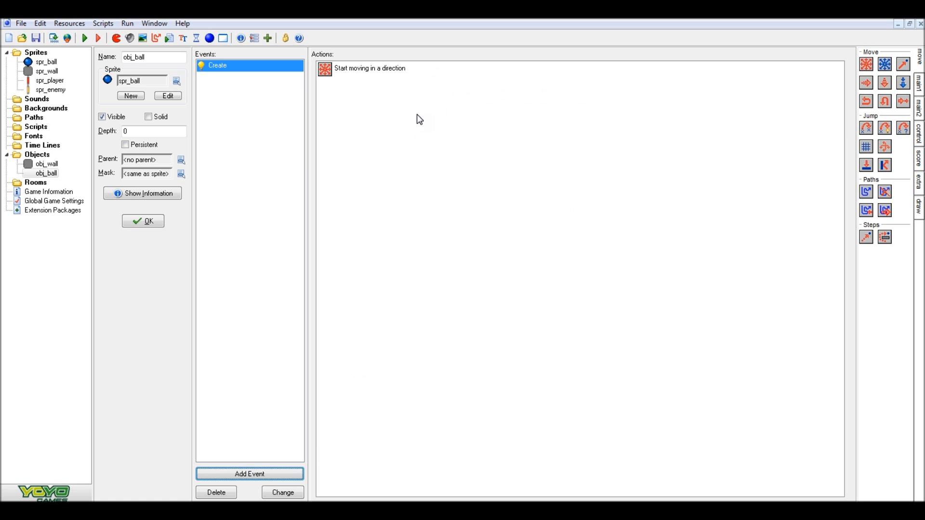
pyautogui.doubleClick(420, 73)
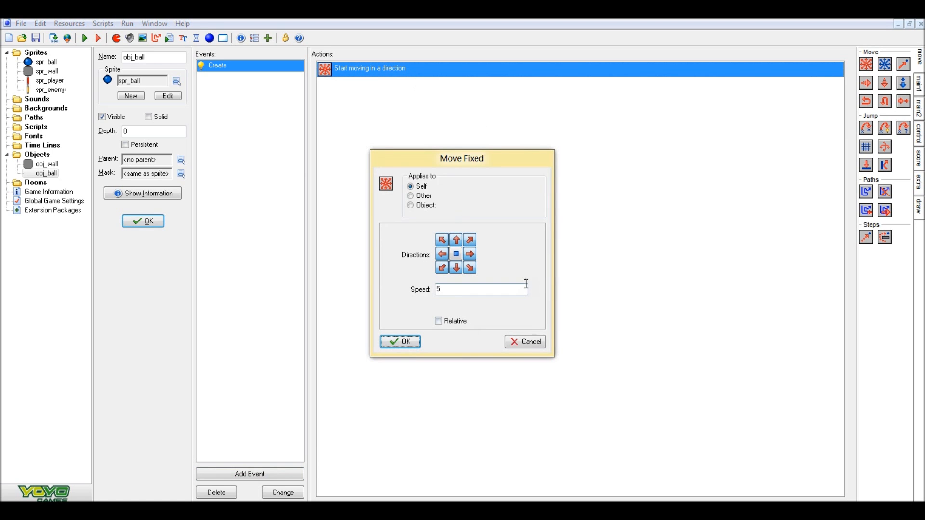
pyautogui.click(465, 322)
pyautogui.click(397, 344)
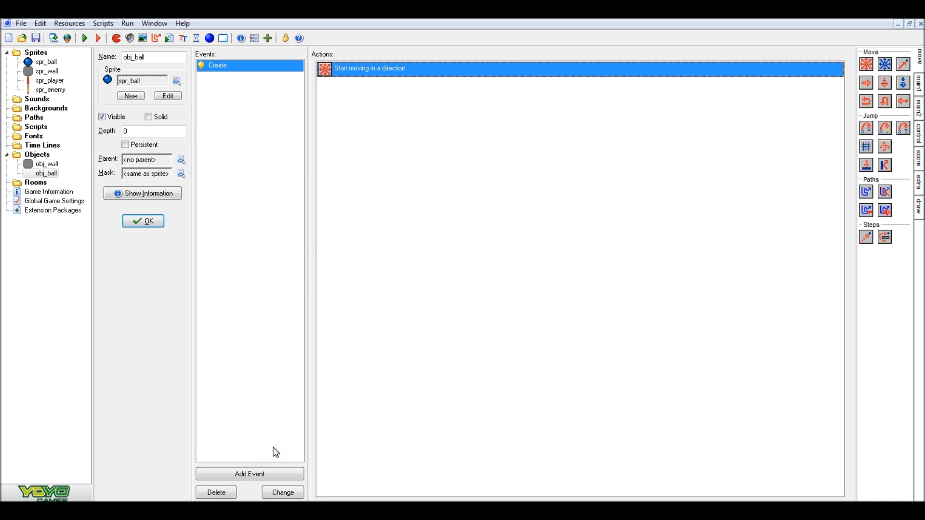
# Step: Add a collision event with obj_wall that bounces the ball not precisely against solid objects, and save obj_ball
pyautogui.click(273, 475)
pyautogui.click(447, 276)
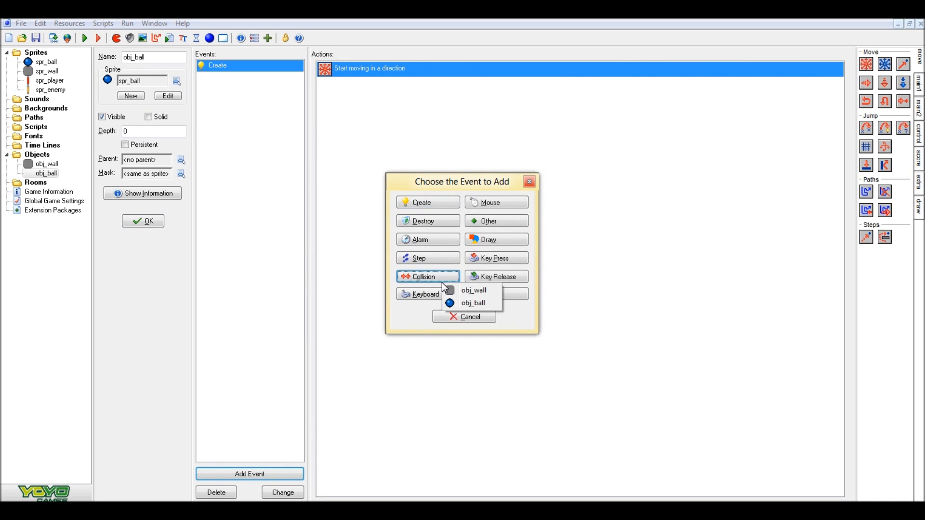
pyautogui.click(470, 289)
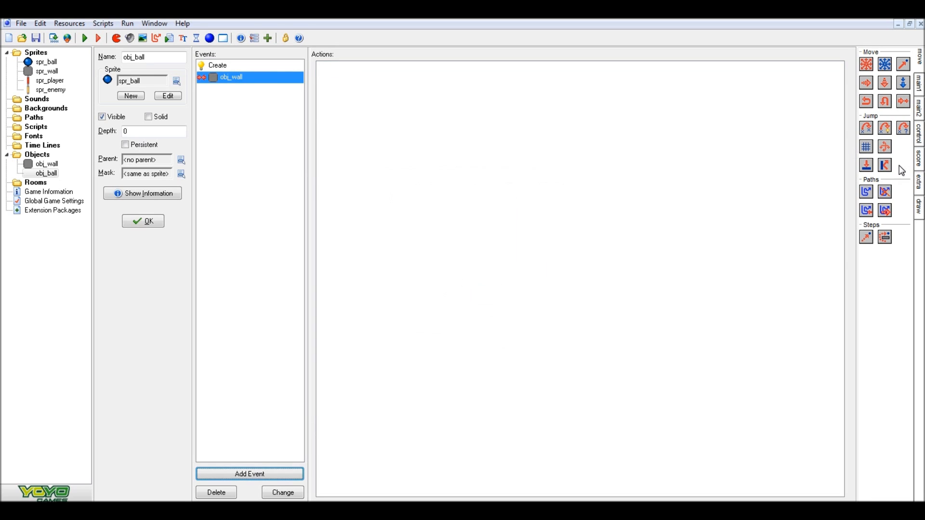
pyautogui.moveTo(886, 166); pyautogui.dragTo(638, 274)
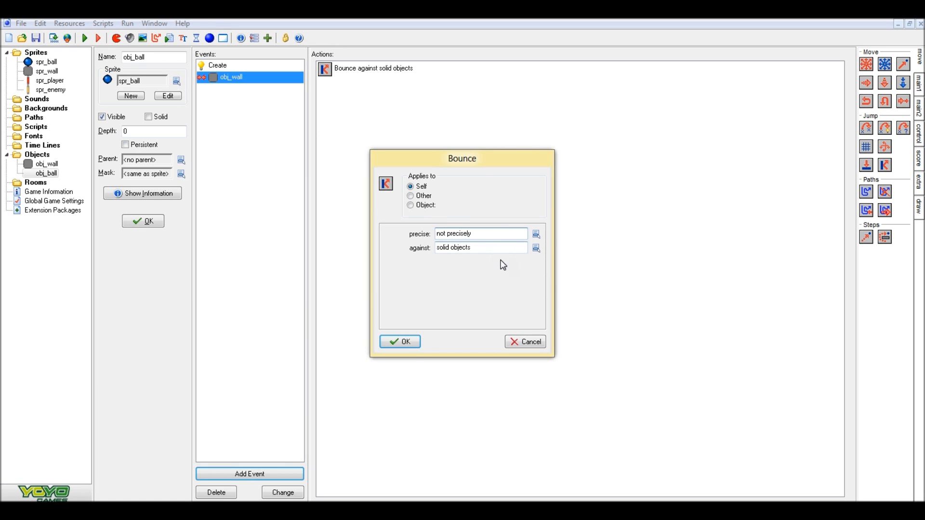
pyautogui.click(398, 341)
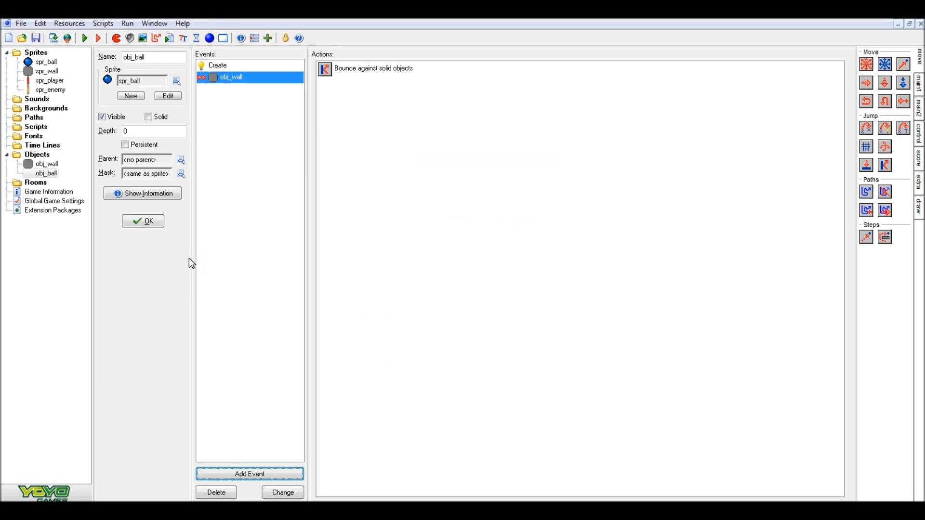
pyautogui.click(153, 223)
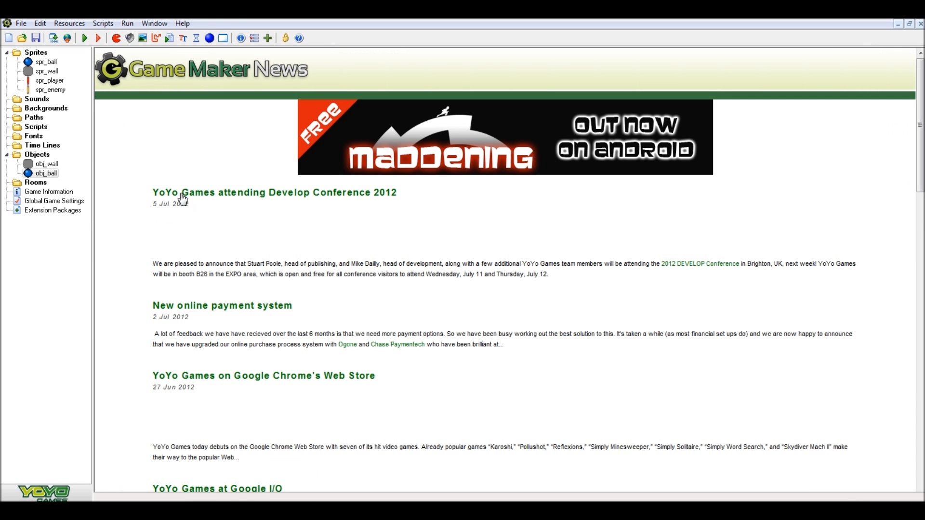
# Step: Create a solid object named obj_player and assign it the sprite spr_player
pyautogui.click(209, 38)
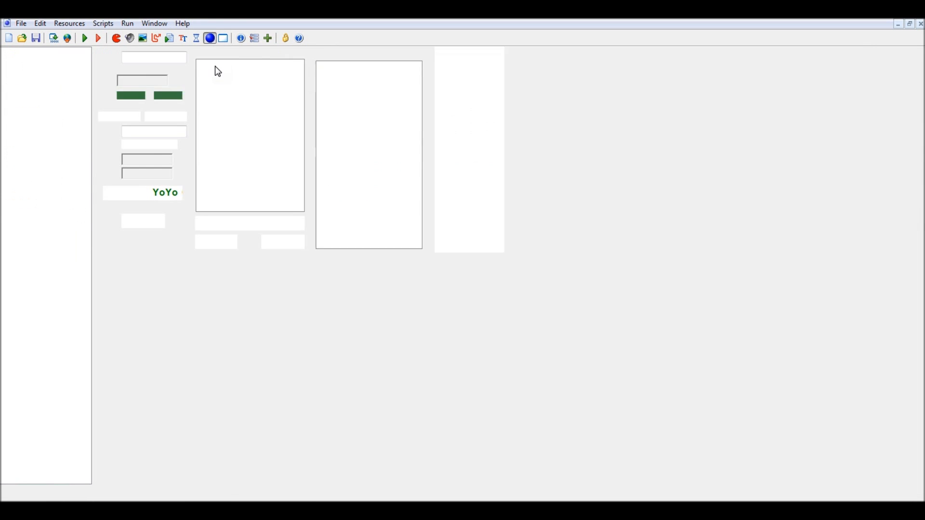
pyautogui.write('obj_player')
pyautogui.click(176, 81)
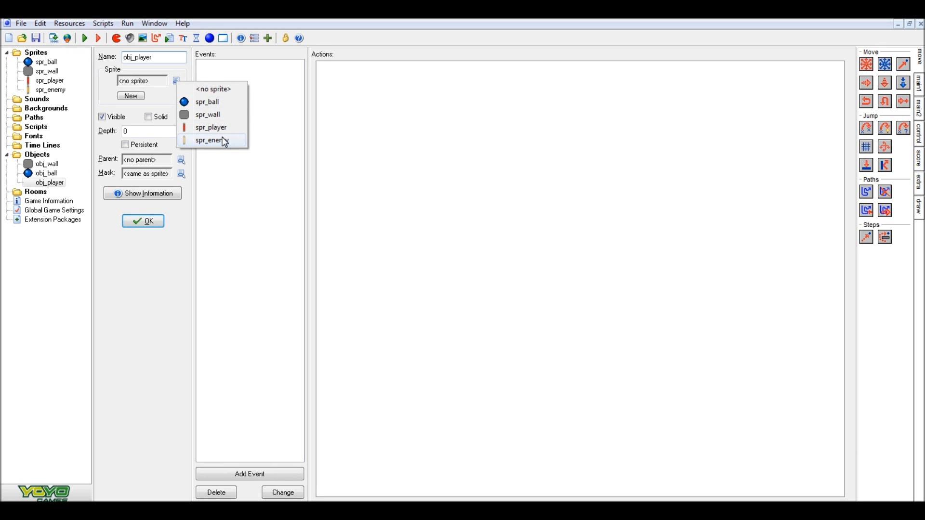
pyautogui.click(219, 127)
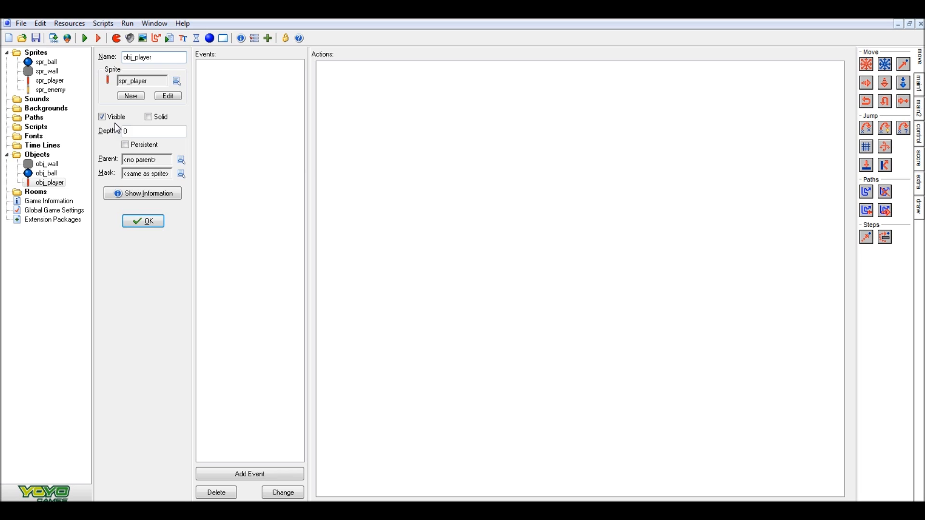
pyautogui.click(150, 117)
# Step: Add a keyboard Up event to obj_player with a relative Jump to Position action of x 0, y -4
pyautogui.click(241, 473)
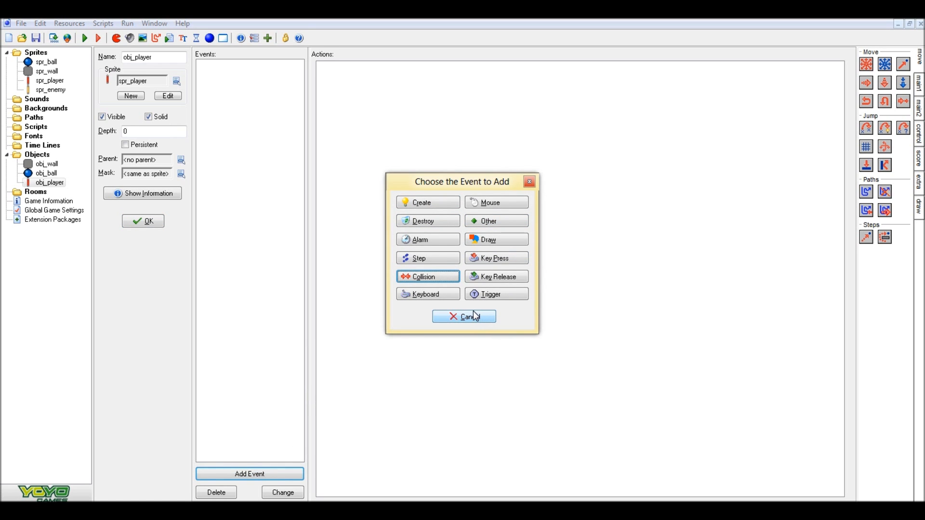
pyautogui.click(448, 293)
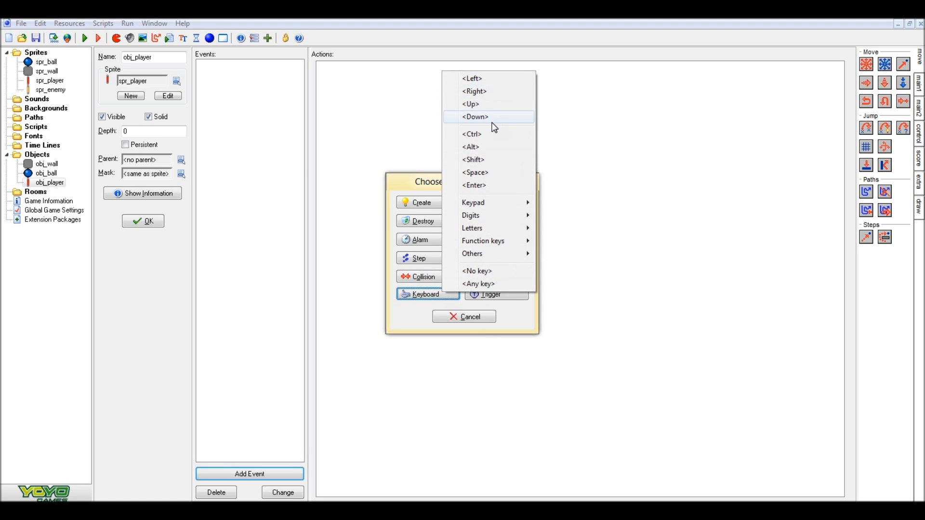
pyautogui.click(480, 105)
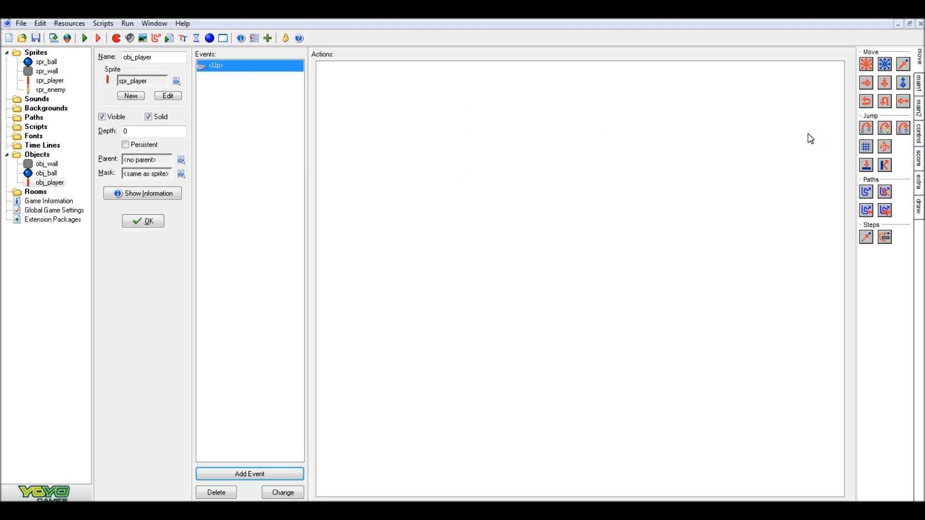
pyautogui.moveTo(712, 193); pyautogui.dragTo(382, 265)
pyautogui.write('-4')
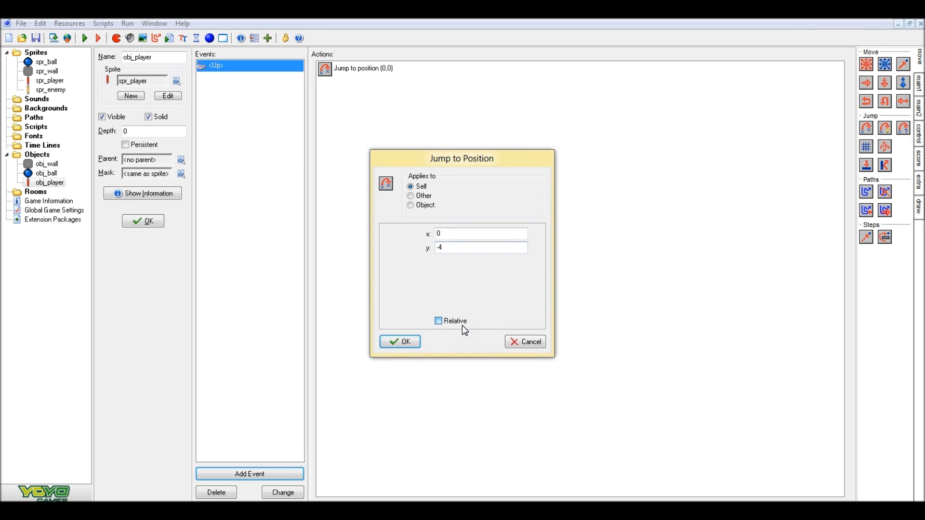
pyautogui.click(458, 321)
pyautogui.click(386, 342)
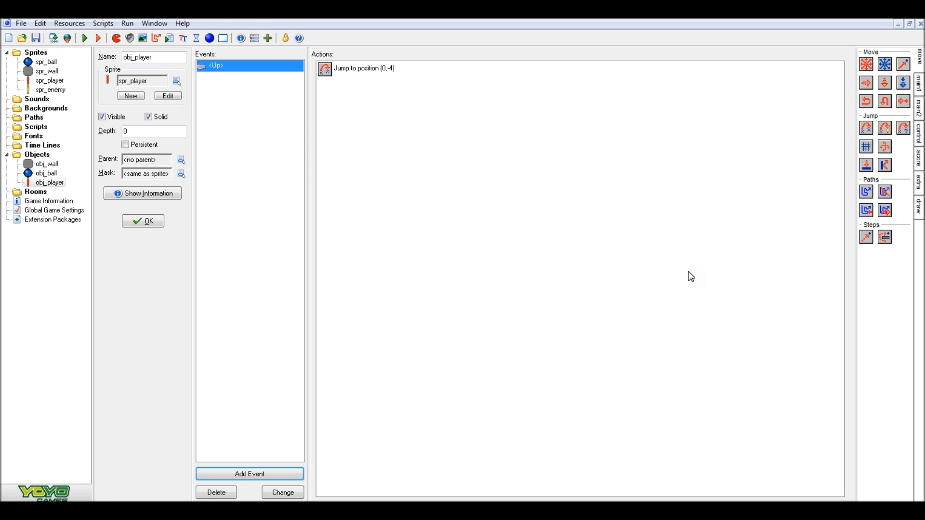